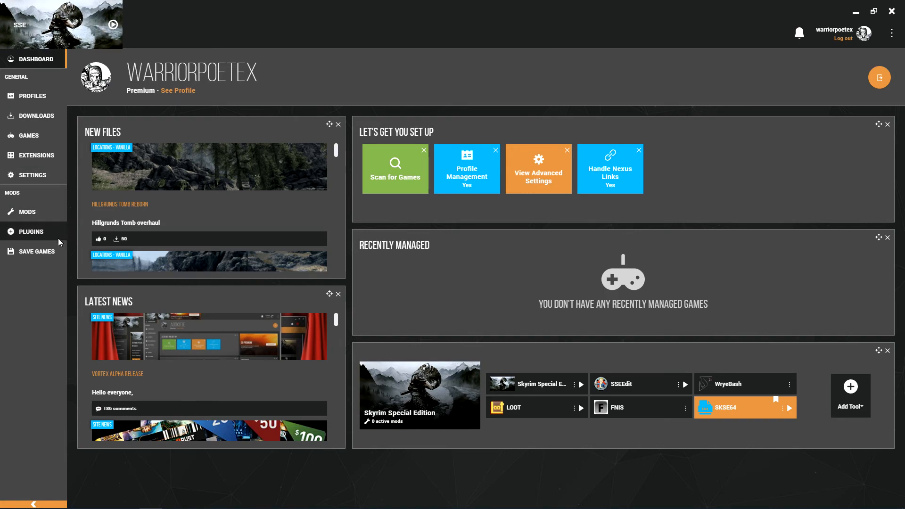
Step: Install the SMIM SE 2-07-659-2-07 archive from the Downloads folder as a mod
click(35, 214)
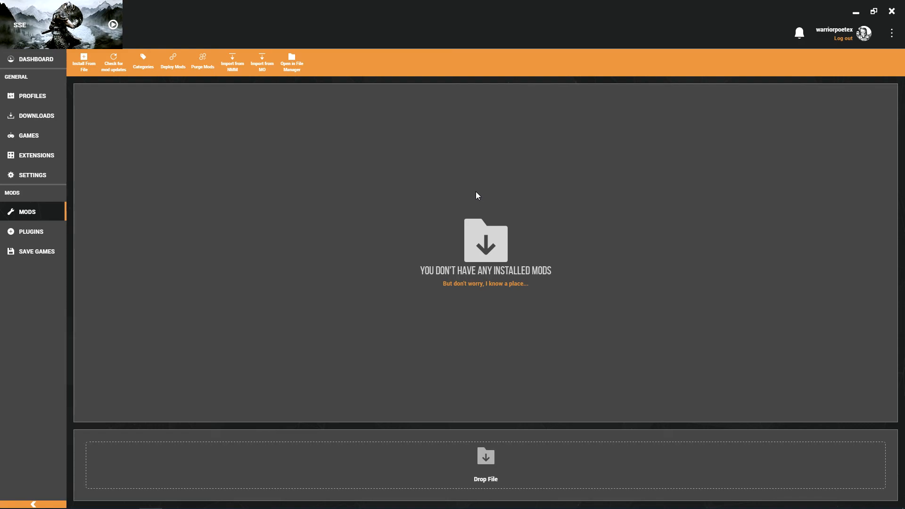
click(83, 63)
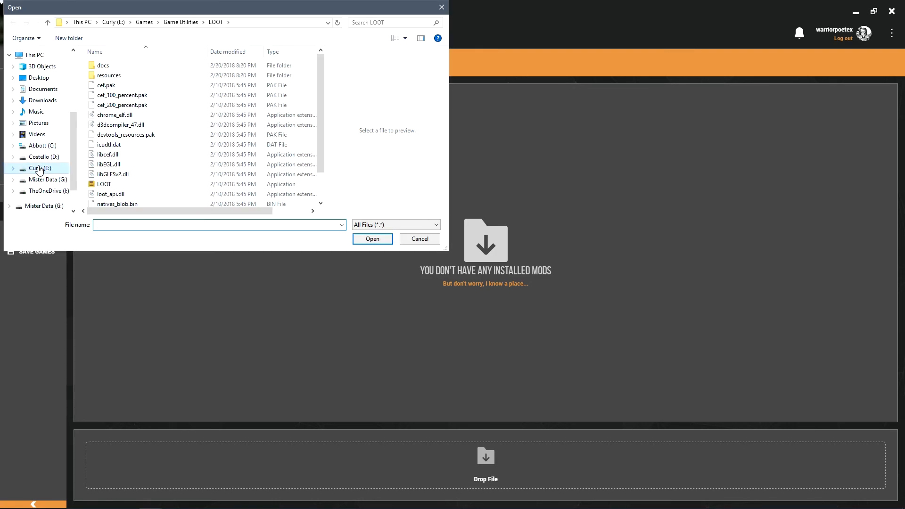
click(47, 101)
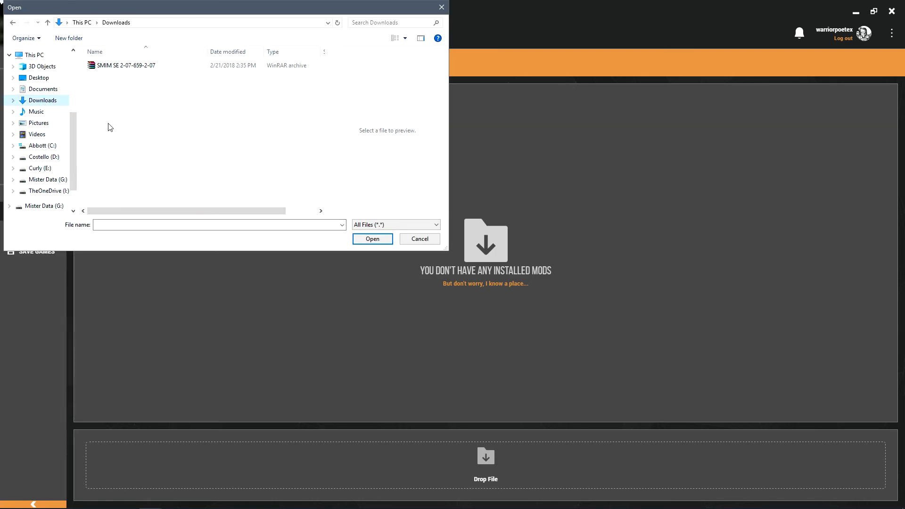
click(117, 69)
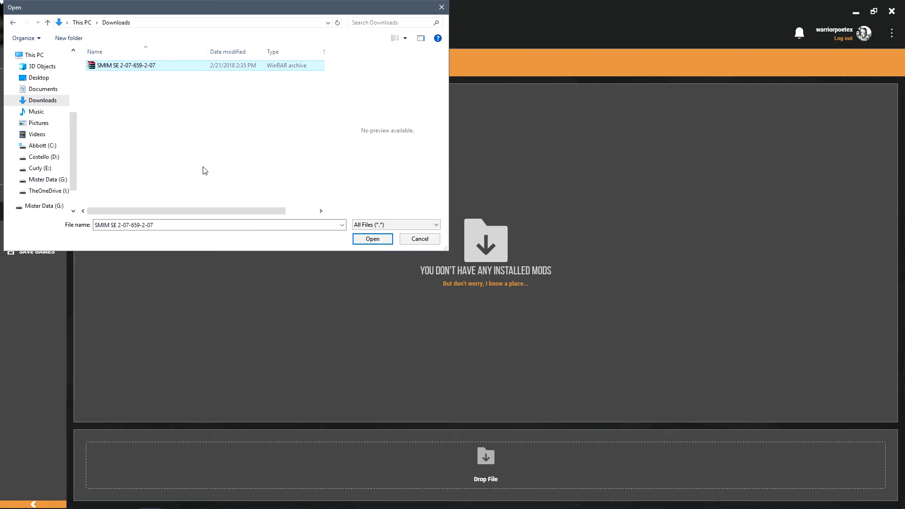
click(376, 241)
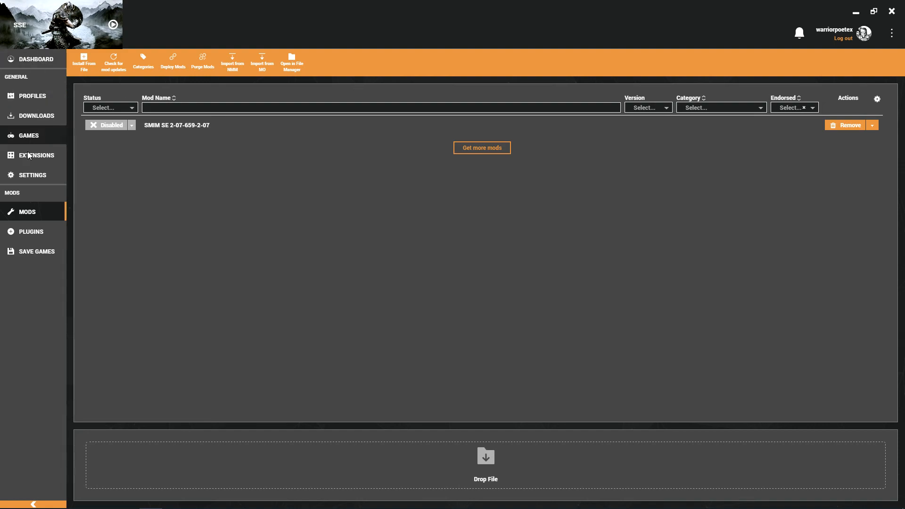
Step: Review the base, download and install paths in the mod settings and return to the mods list
click(35, 174)
click(157, 67)
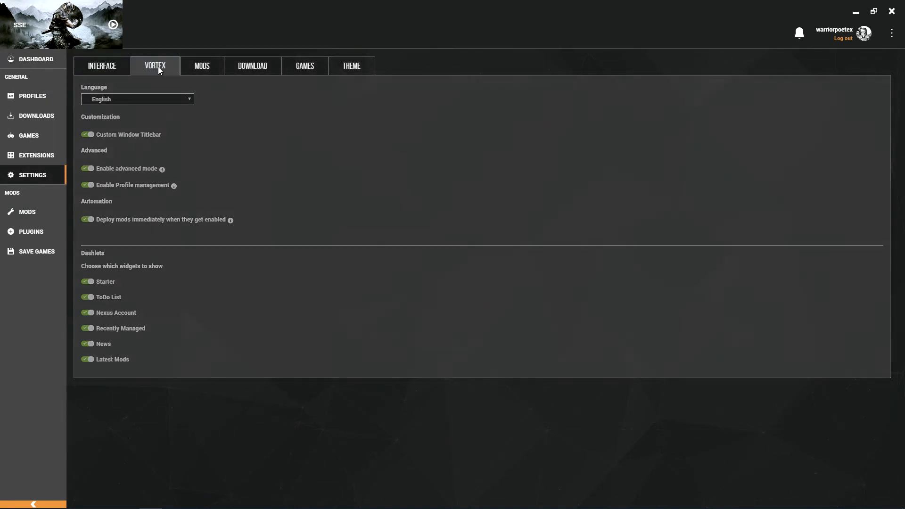
click(208, 67)
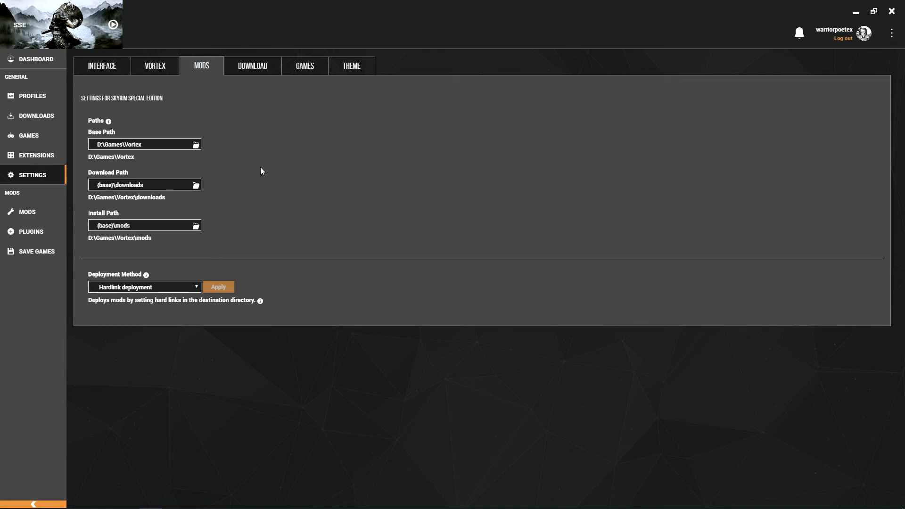
click(149, 185)
click(148, 225)
click(417, 185)
click(32, 210)
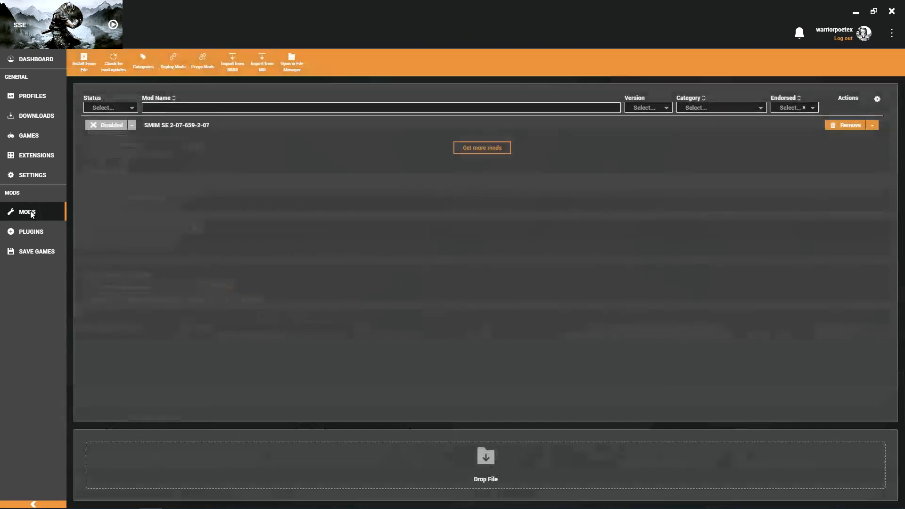
Step: Switch to File Explorer and open the D:\Games\Vortex\mods folder
key(super+e)
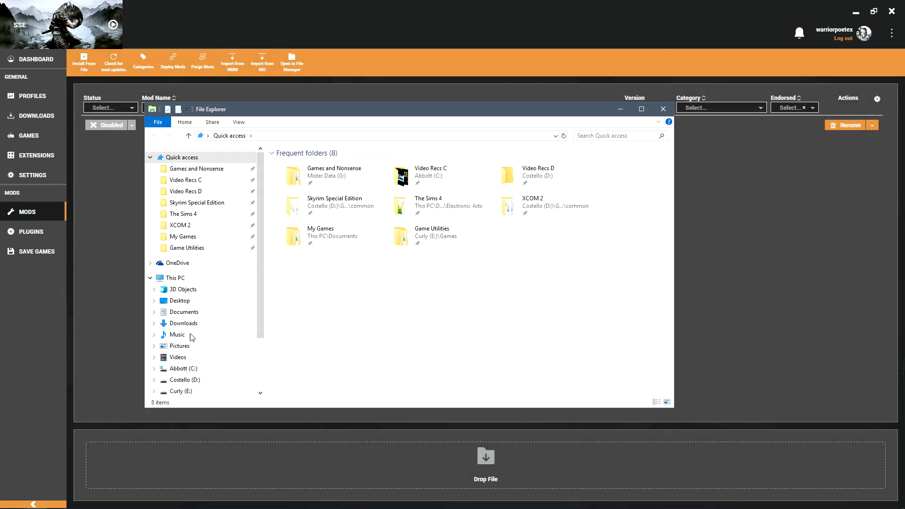
click(185, 380)
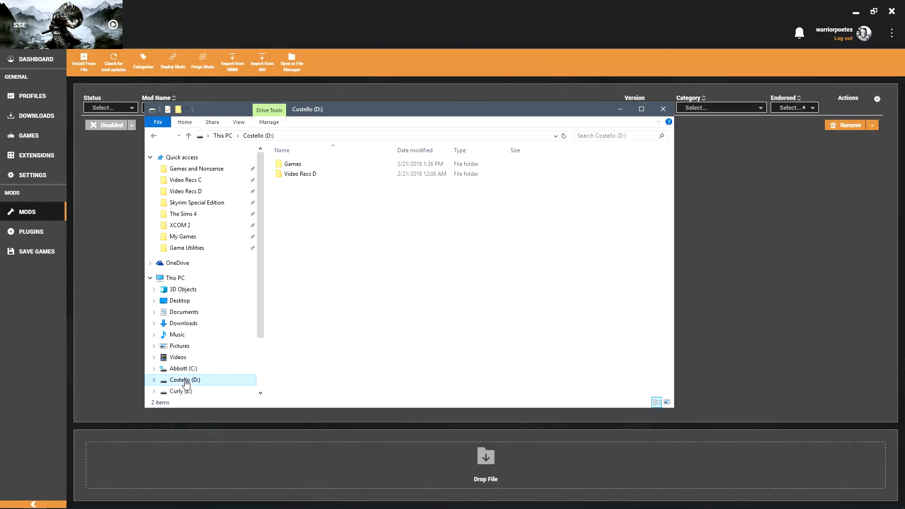
double_click(297, 166)
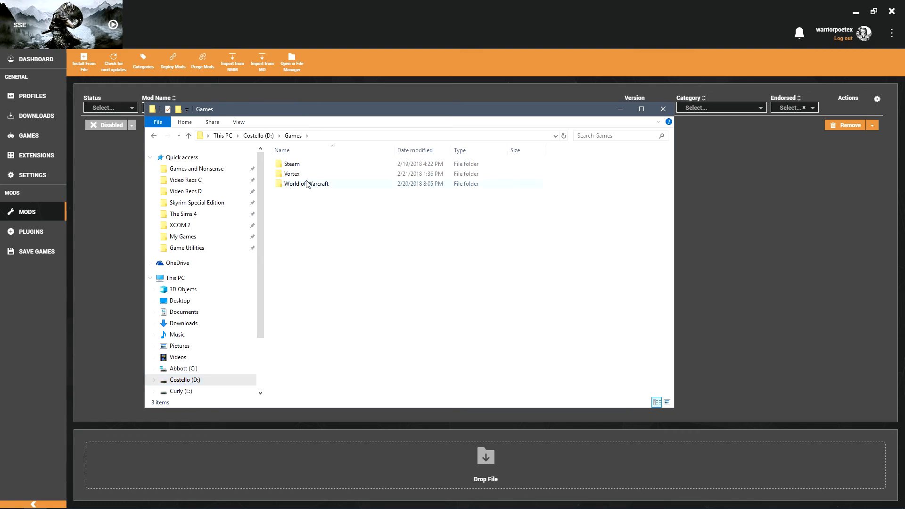
click(298, 175)
double_click(299, 175)
double_click(299, 175)
click(305, 168)
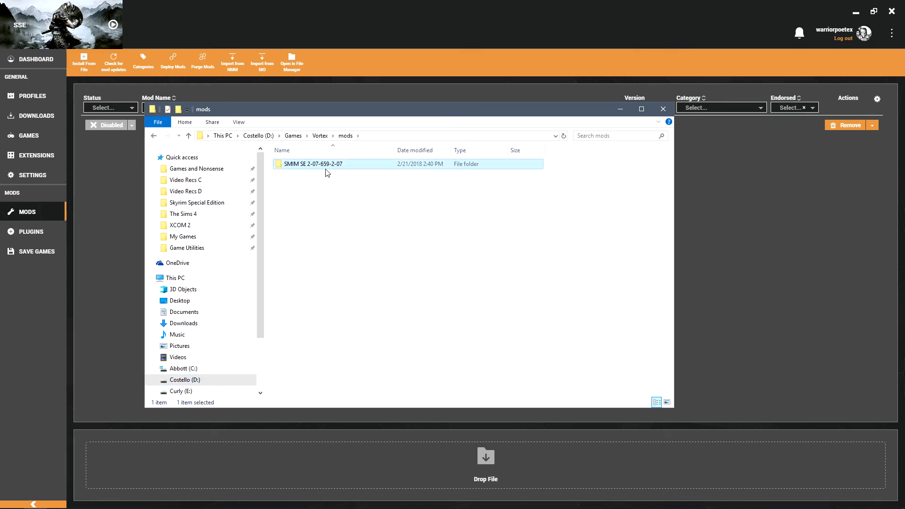
Step: Check the SMIM SE 2-07-659-2-07 folder's size on disk in its properties and close them
right_click(309, 164)
click(369, 409)
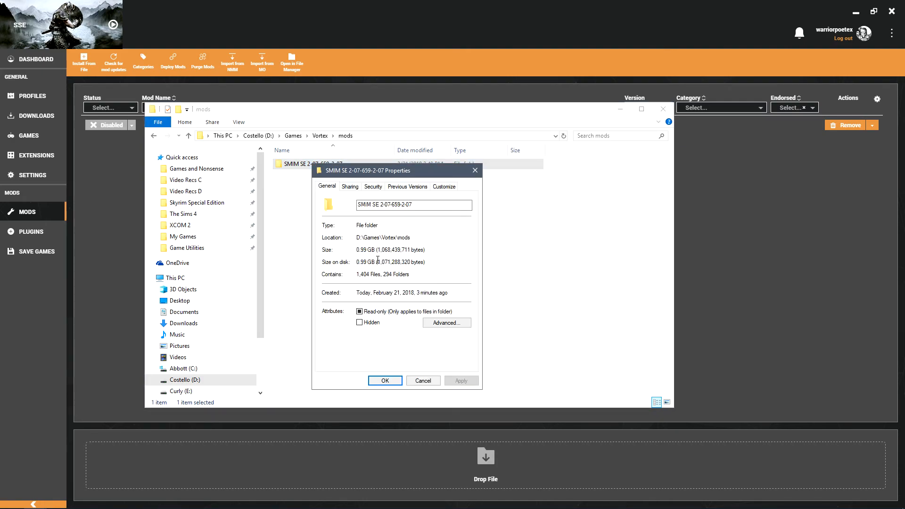
drag(357, 263, 378, 263)
click(389, 382)
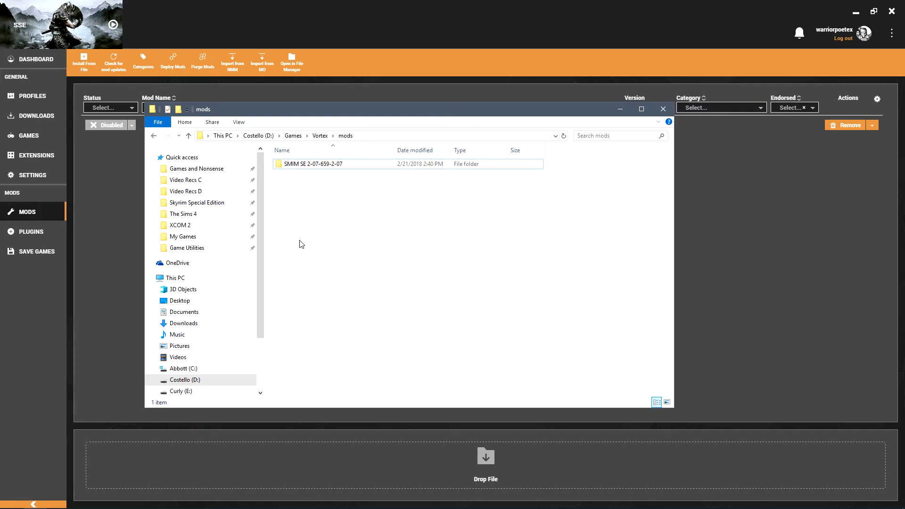
Step: Check the size of the Skyrim Special Edition game folder in its properties before enabling the mod
click(203, 203)
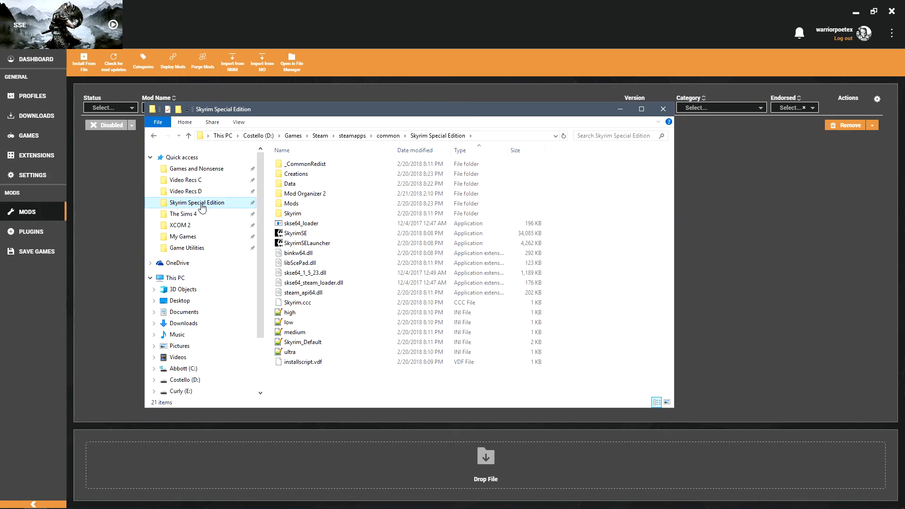
right_click(200, 204)
click(267, 418)
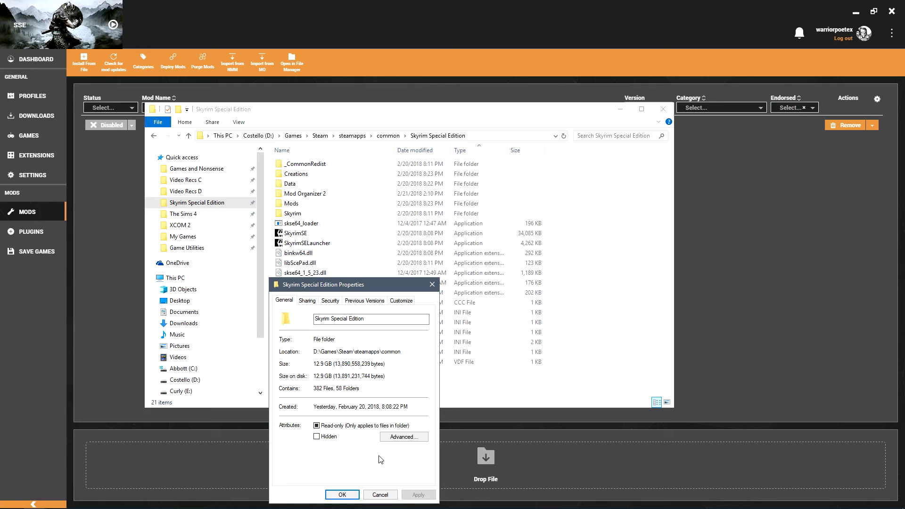
click(351, 496)
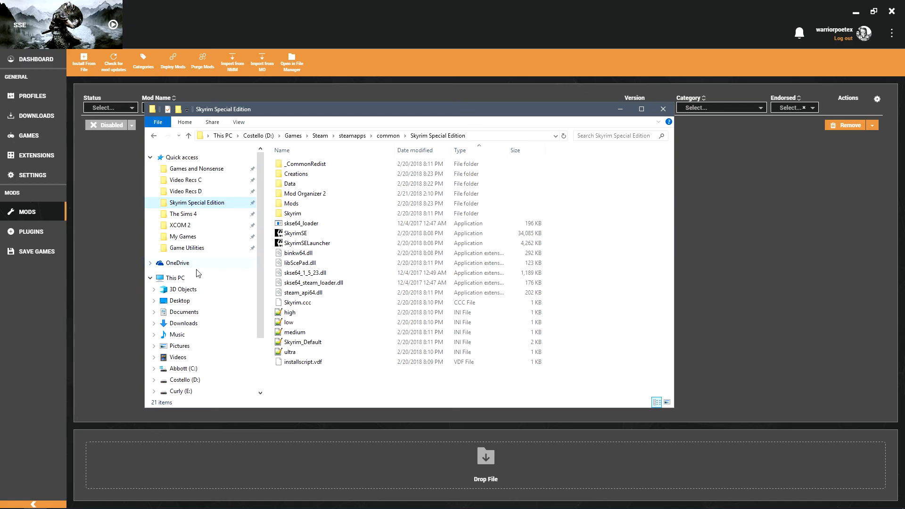
Step: Check the used and free space of the Costello (D:) drive in its properties
click(184, 380)
right_click(184, 380)
click(203, 371)
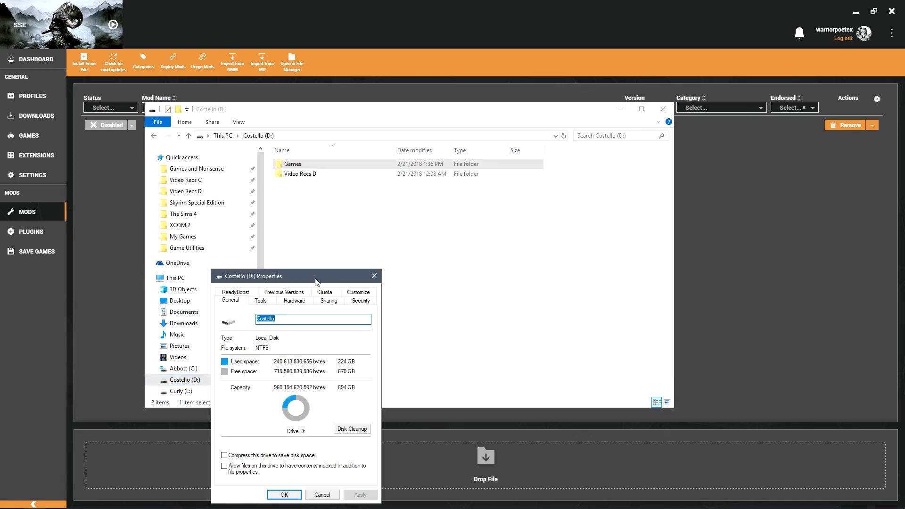
drag(315, 279, 407, 206)
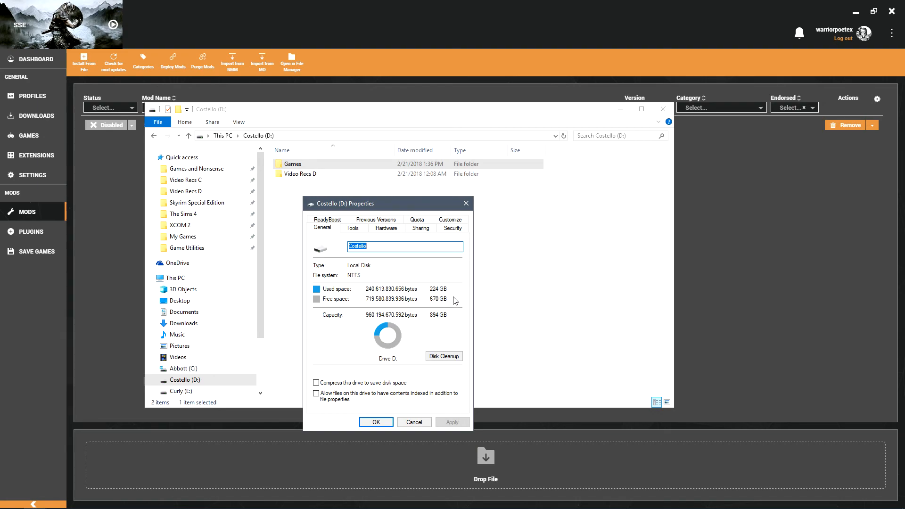
click(376, 423)
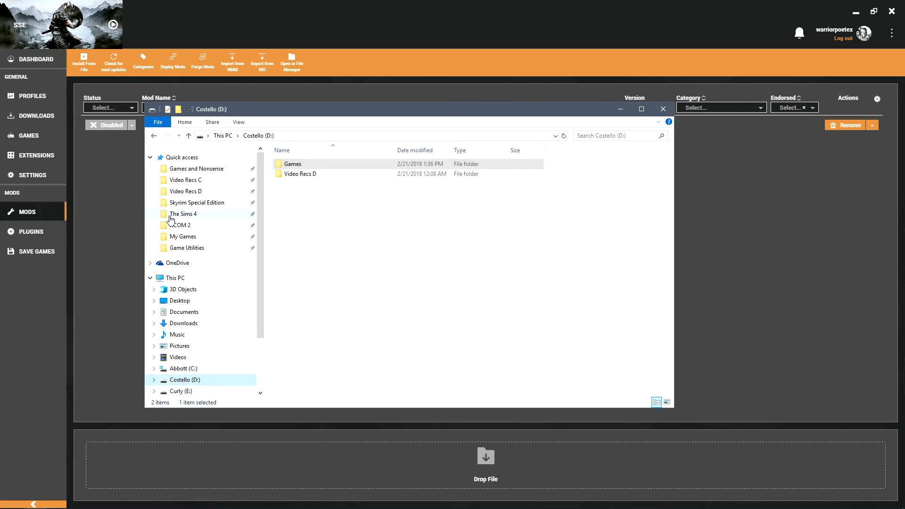
Step: Switch back to Vortex and enable the SMIM SE 2-07-659-2-07 mod
click(120, 191)
click(110, 126)
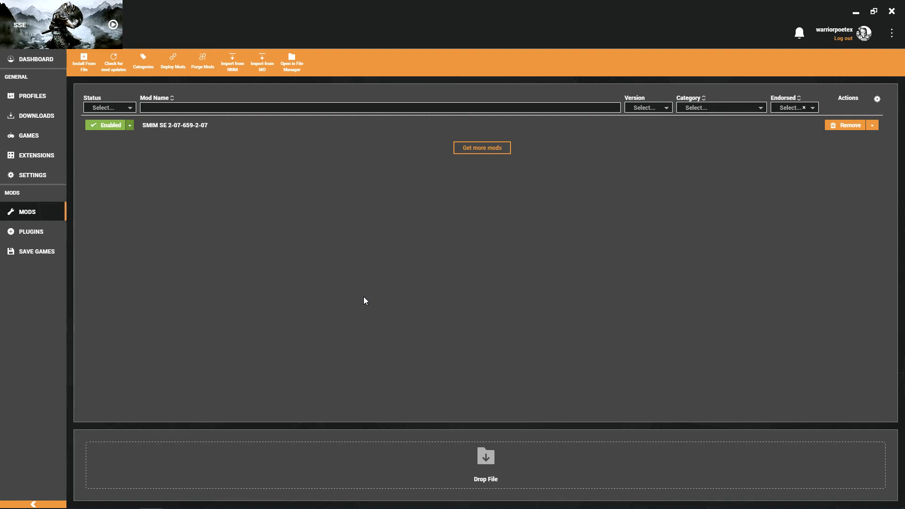
click(31, 231)
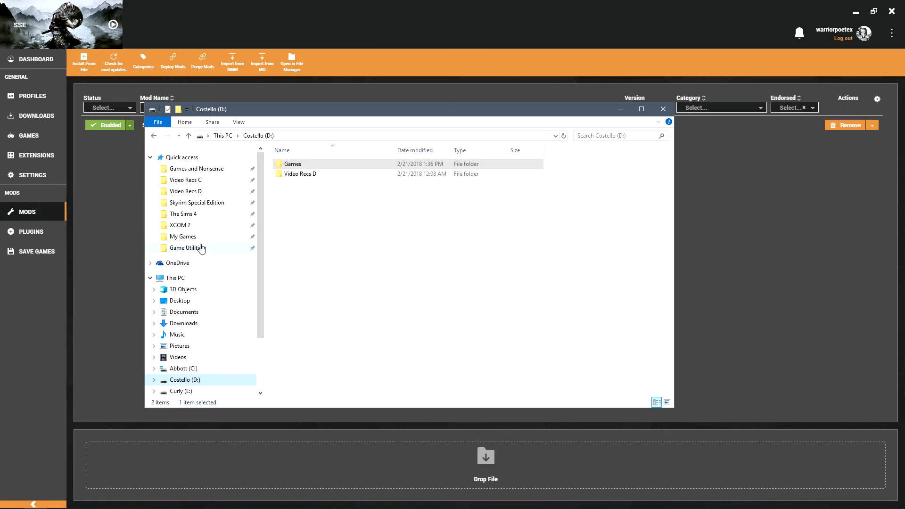
Step: Return to File Explorer and recheck the Skyrim Special Edition folder's size with the mod enabled
click(213, 203)
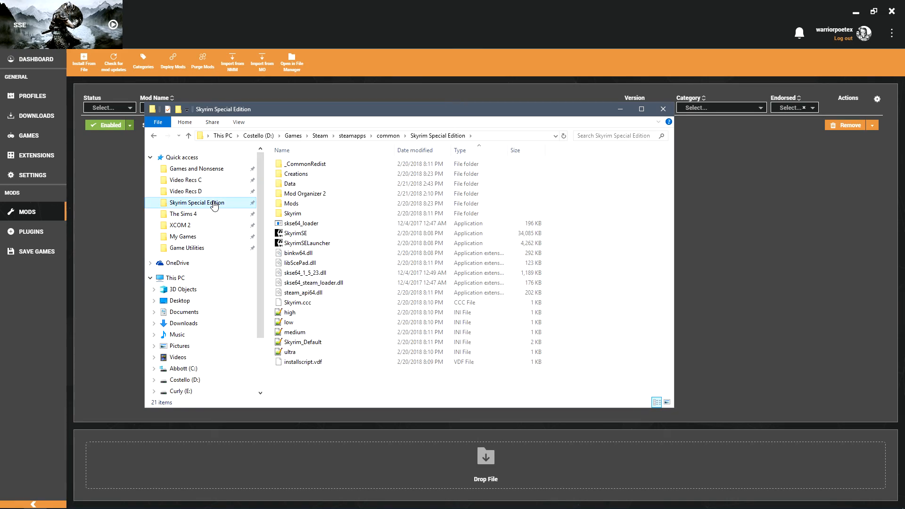
right_click(214, 203)
click(278, 417)
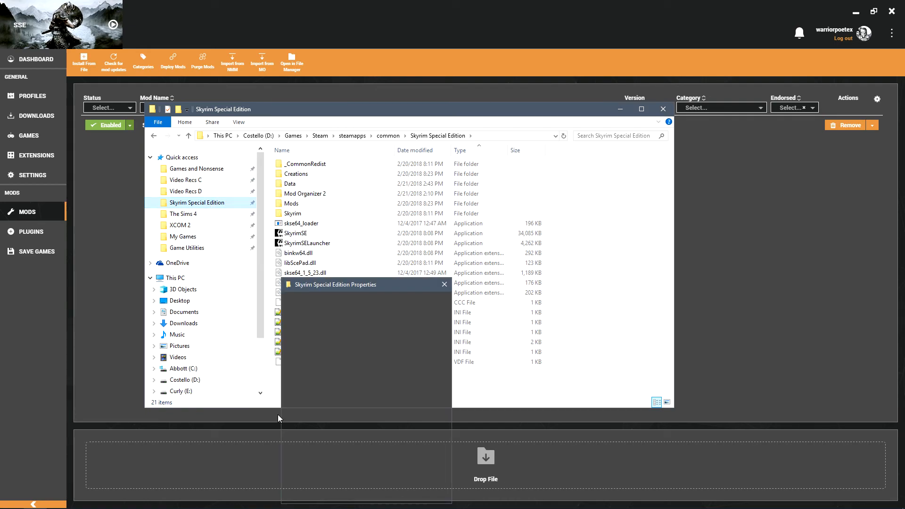
drag(382, 285, 494, 218)
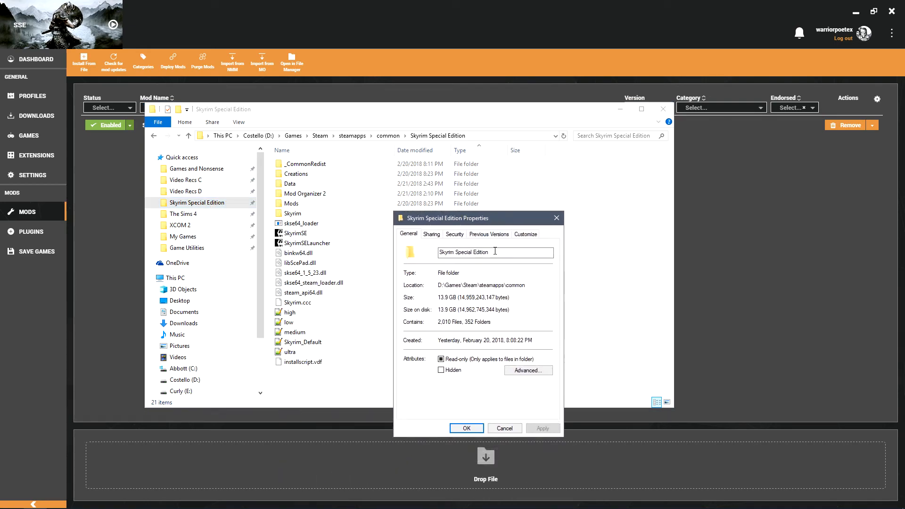
drag(440, 298, 458, 298)
click(505, 429)
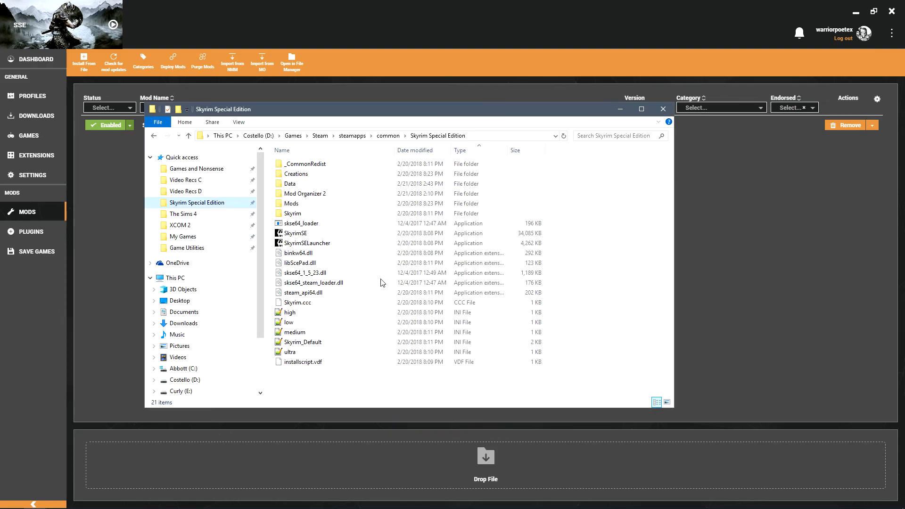
Step: Recheck the used and free space of the Costello (D:) drive with the mod enabled
click(189, 381)
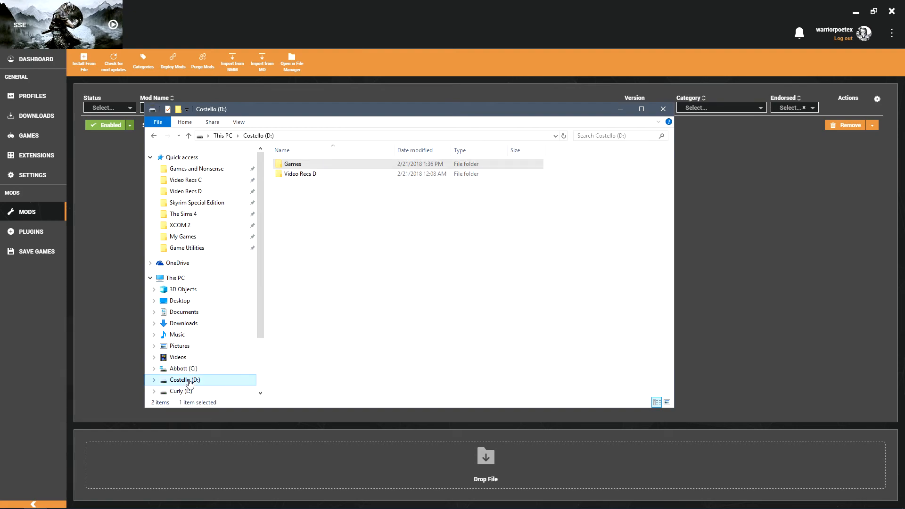
right_click(189, 381)
click(233, 377)
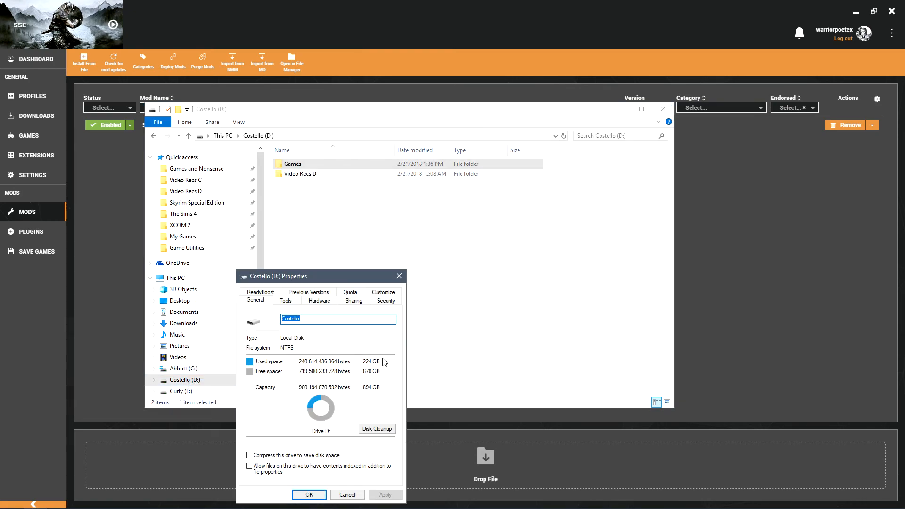
drag(352, 278, 505, 186)
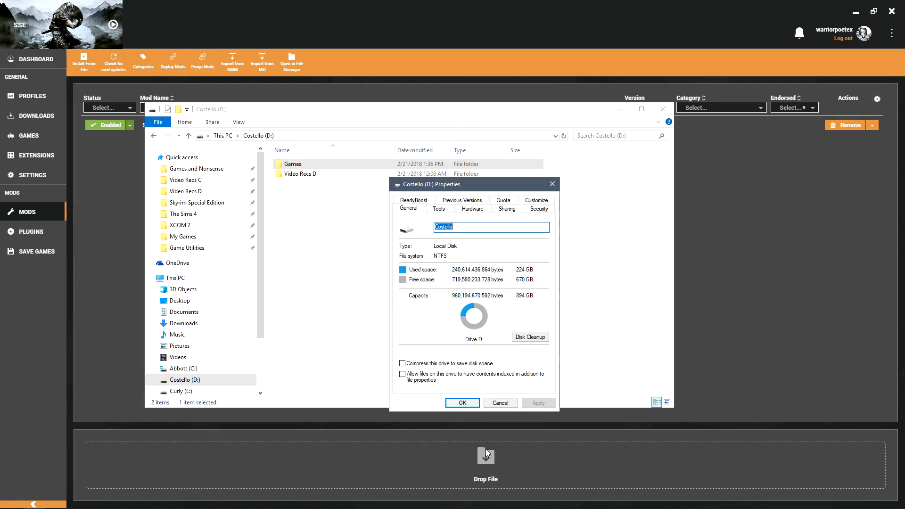
click(463, 403)
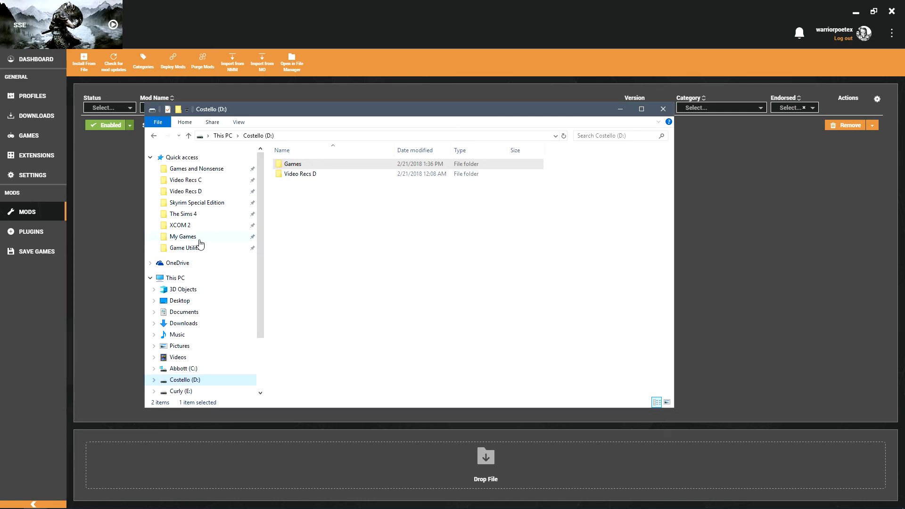
Step: Open the Data\textures\clothes\wench folder inside the Skyrim Special Edition game folder
click(196, 204)
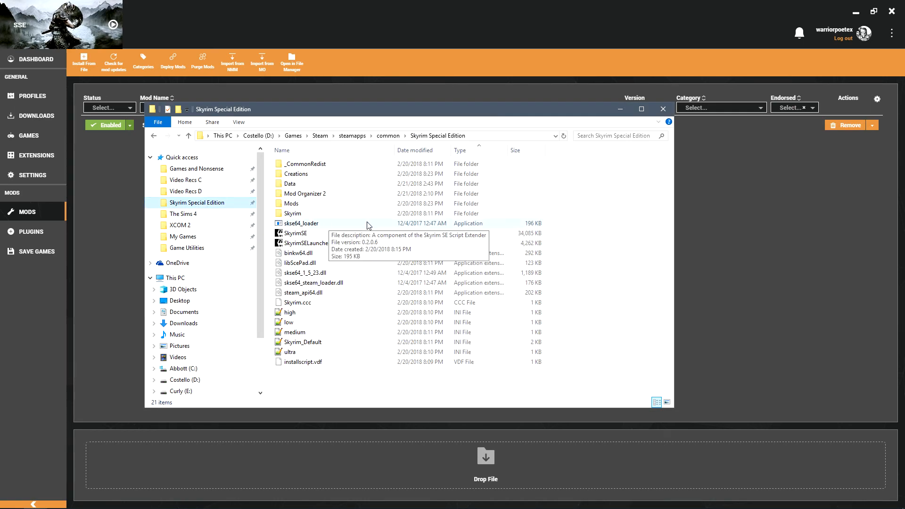
double_click(307, 186)
double_click(308, 186)
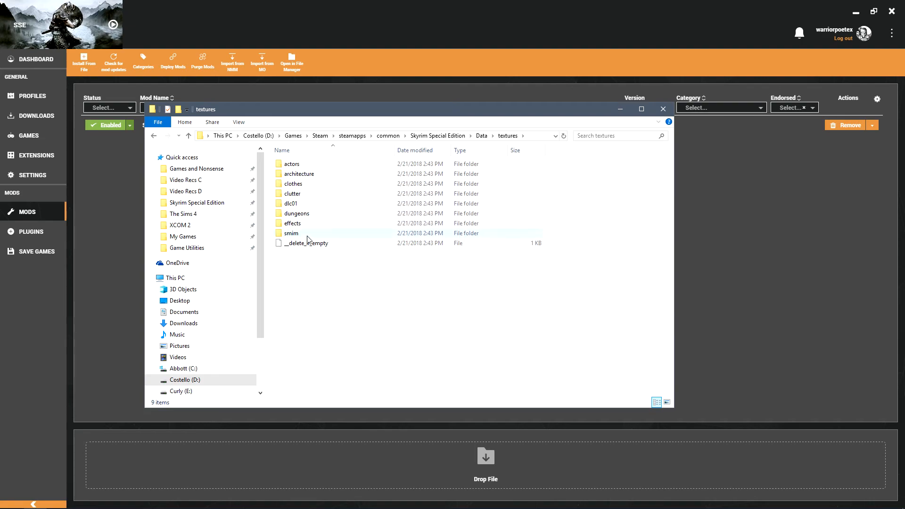
double_click(299, 184)
double_click(293, 166)
Step: Inspect the general, security and details properties of the wenchoutfitm texture file and close them
right_click(296, 177)
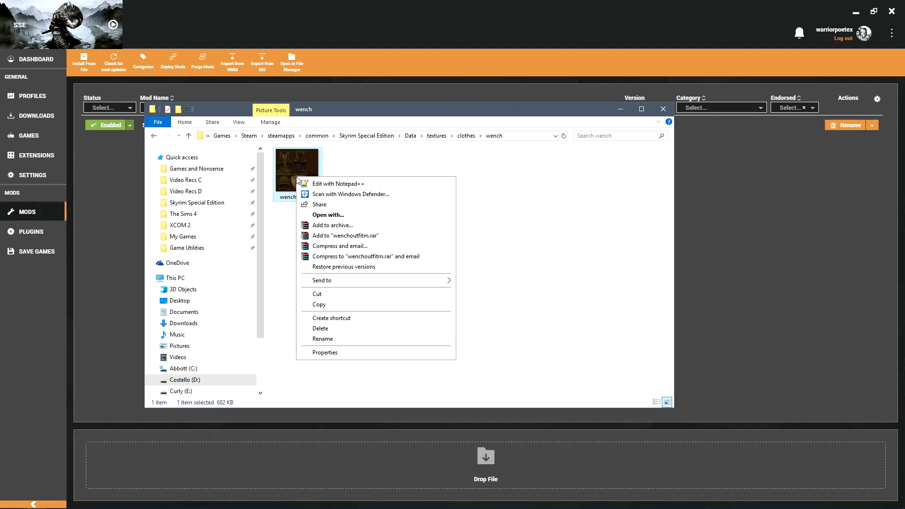
click(345, 355)
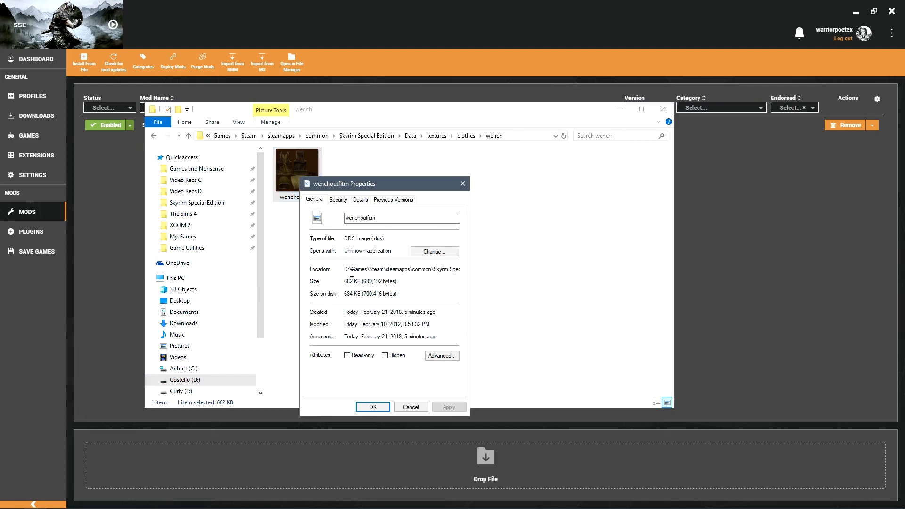
click(346, 200)
click(367, 200)
click(340, 200)
click(318, 199)
click(410, 407)
click(310, 177)
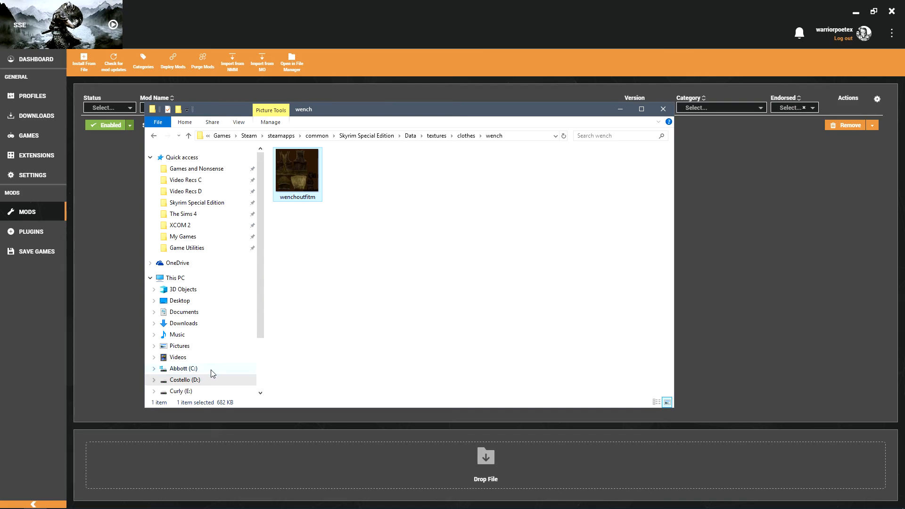
Step: Browse Games\Vortex\mods on Costello (D:) to the textures folder of SMIM SE 2-07-659-2-07, and return to the Vortex folder
click(196, 381)
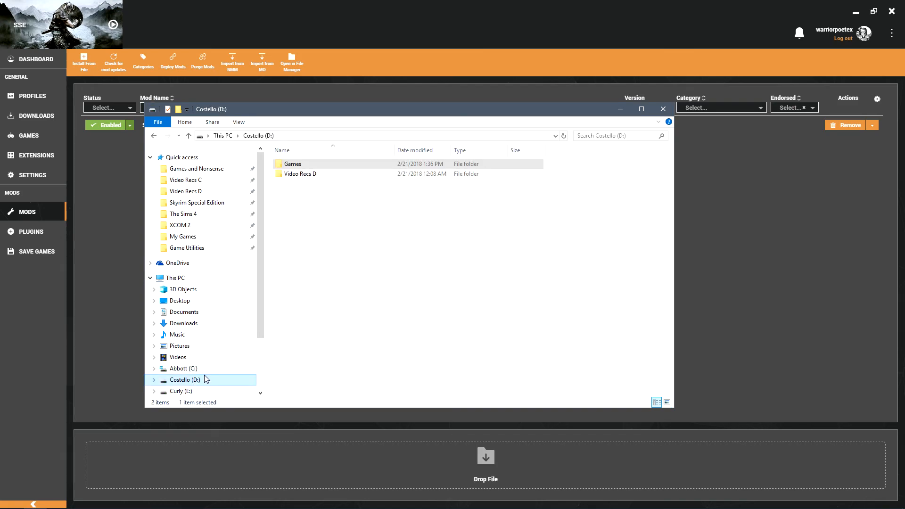
double_click(291, 165)
click(297, 175)
double_click(297, 175)
double_click(299, 174)
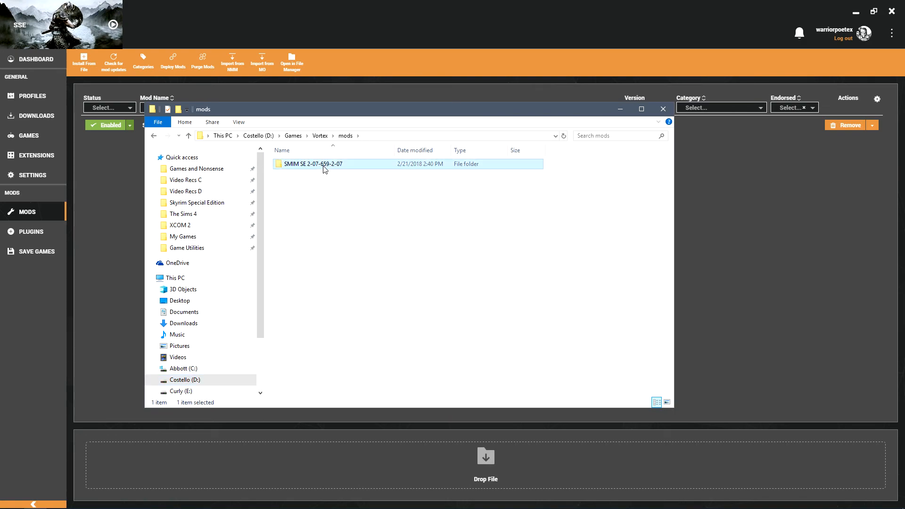
double_click(326, 165)
double_click(298, 174)
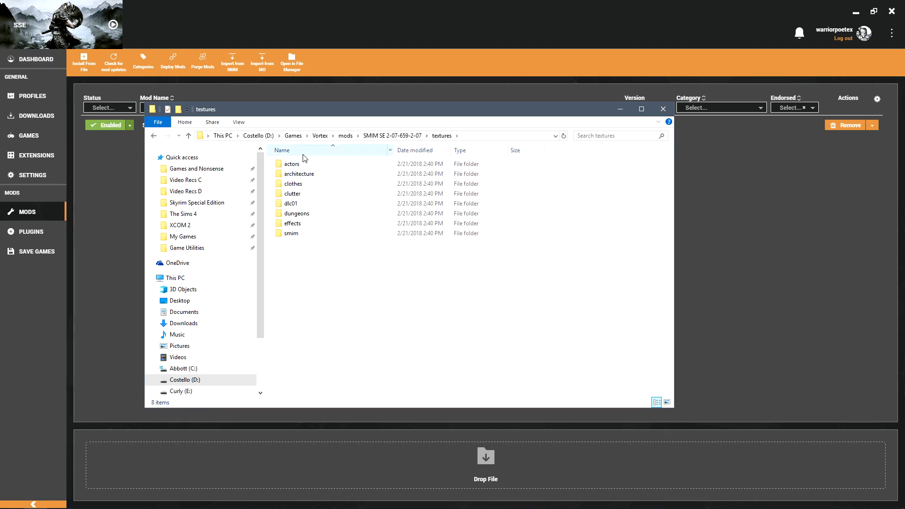
click(153, 136)
click(153, 136)
click(154, 136)
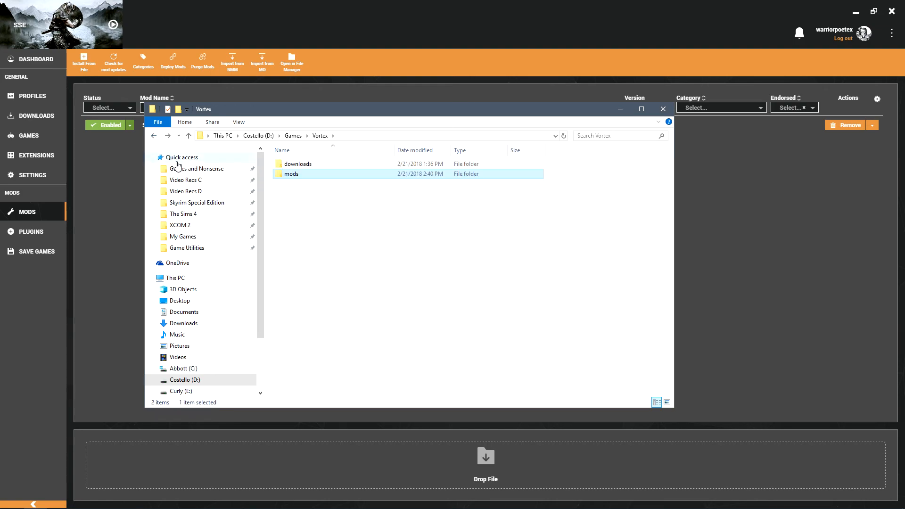
Step: Check the Skyrim Special Edition folder's size in its properties once more and close them
click(201, 203)
click(257, 413)
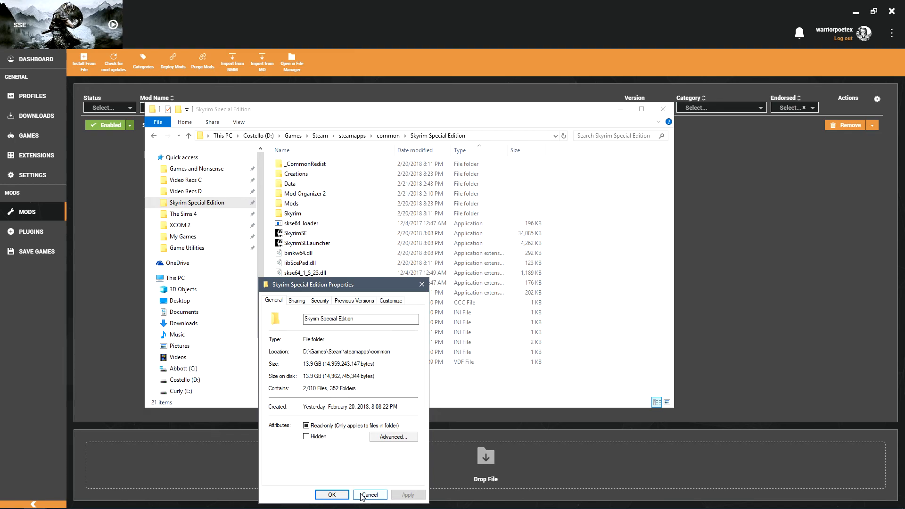
click(347, 496)
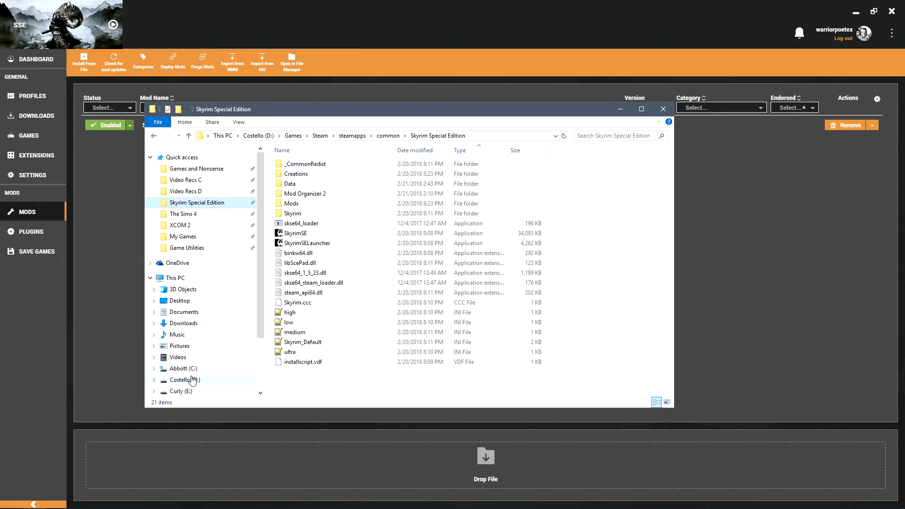
Step: Check the used and free space of the Costello (D:) drive, and close File Explorer
click(189, 380)
right_click(198, 380)
click(222, 370)
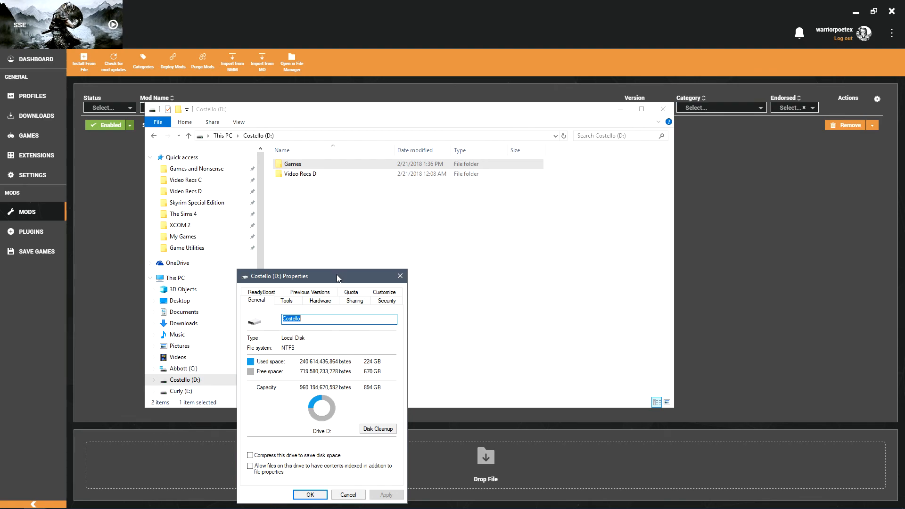
drag(341, 276, 437, 170)
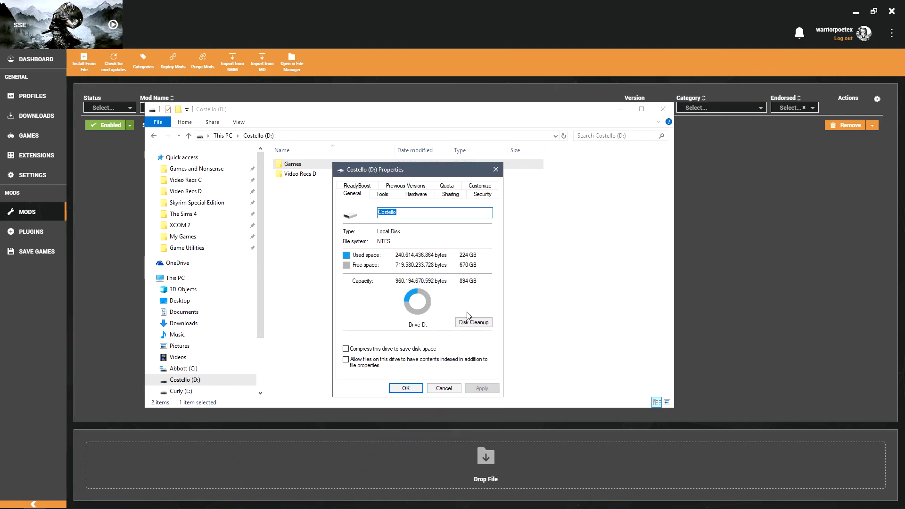
click(414, 390)
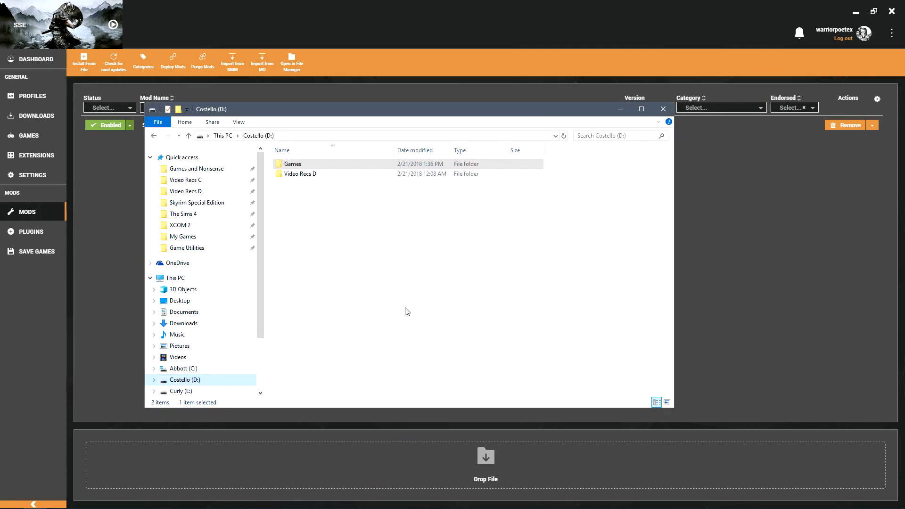
click(663, 109)
click(354, 248)
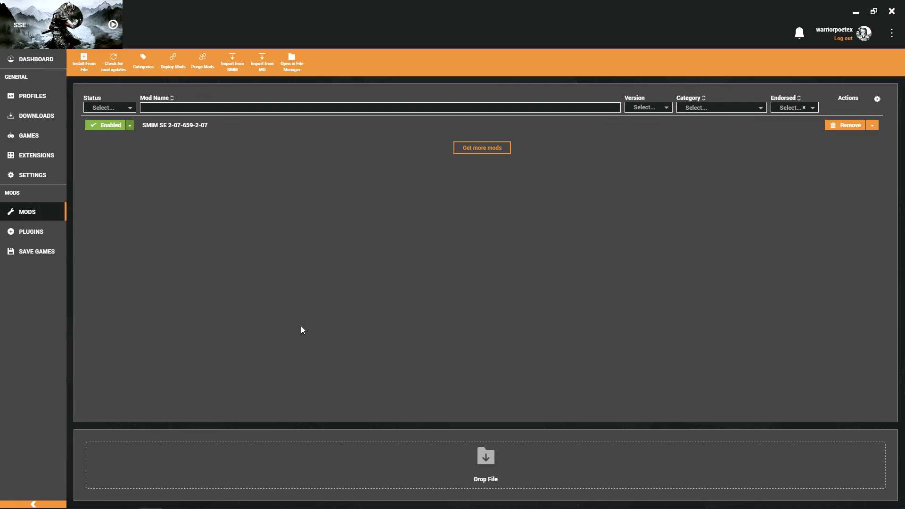
Step: Reopen File Explorer, view the Skyrim Special Edition folder's contents, and close the window
click(40, 501)
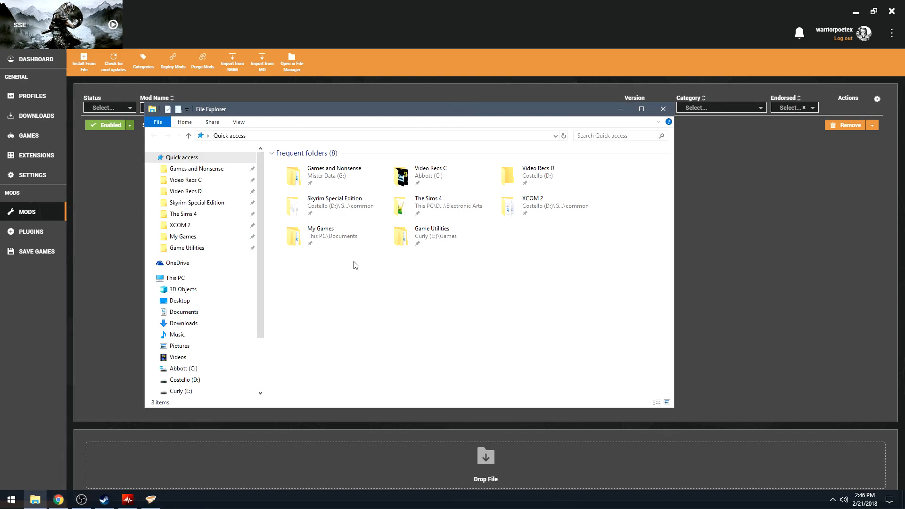
click(191, 203)
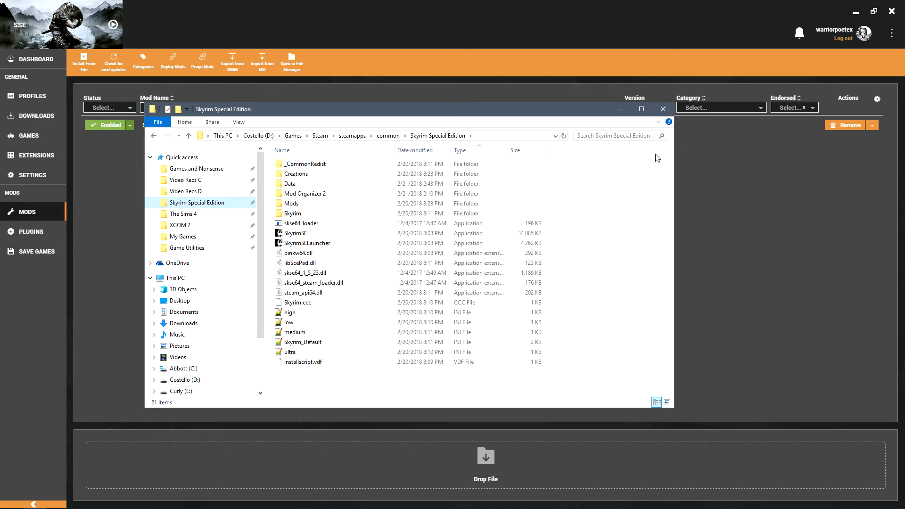
click(663, 109)
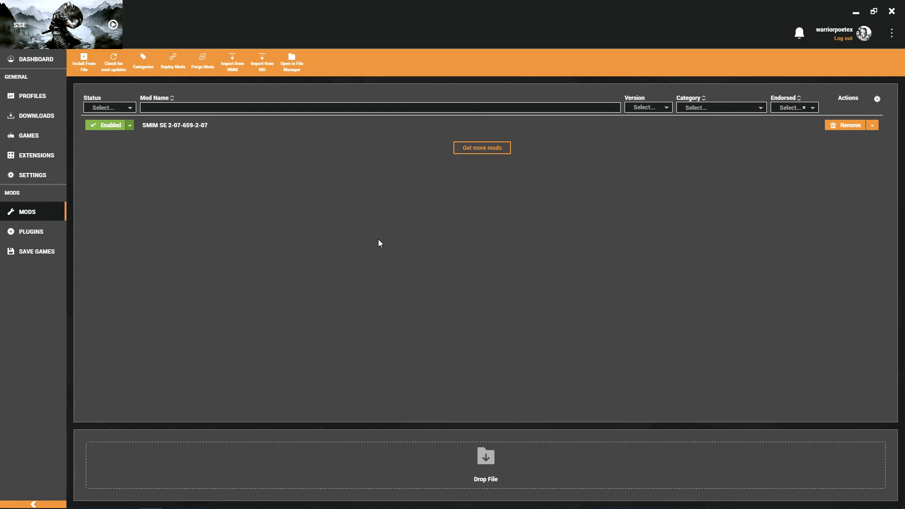
Step: Disable the SMIM SE 2-07-659-2-07 mod in Vortex
click(131, 126)
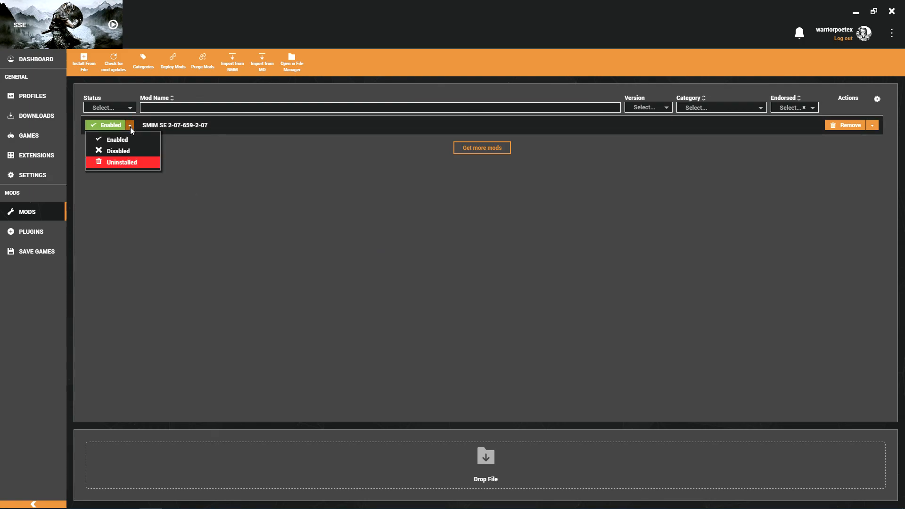
click(132, 151)
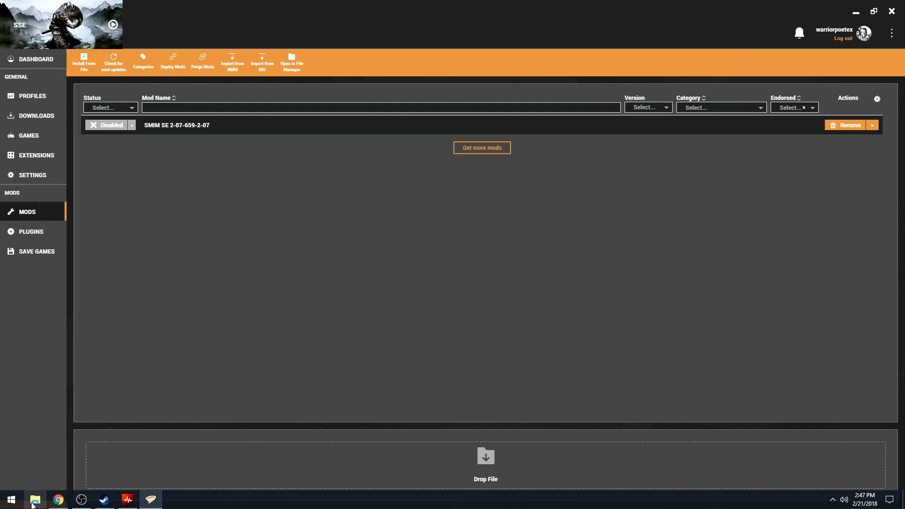
Step: Switch to File Explorer and check the Skyrim Special Edition folder's size with the mod disabled
click(35, 500)
click(206, 203)
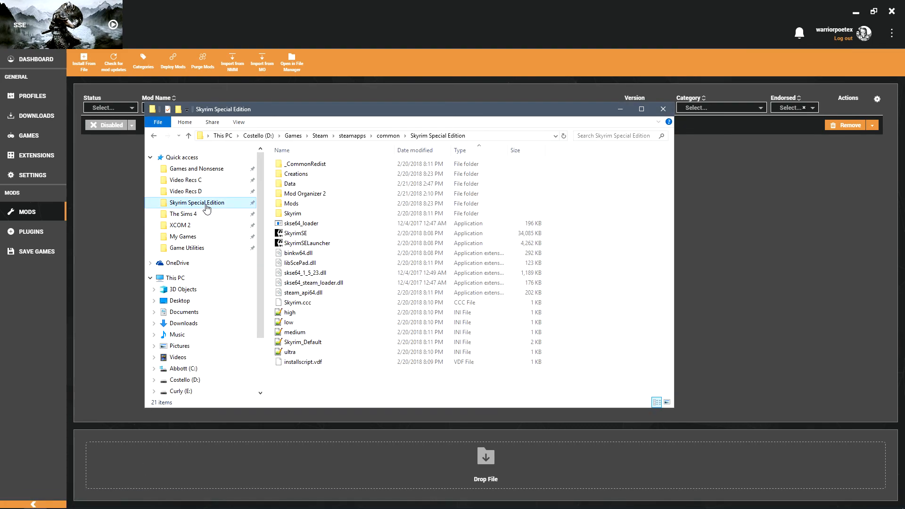
right_click(207, 206)
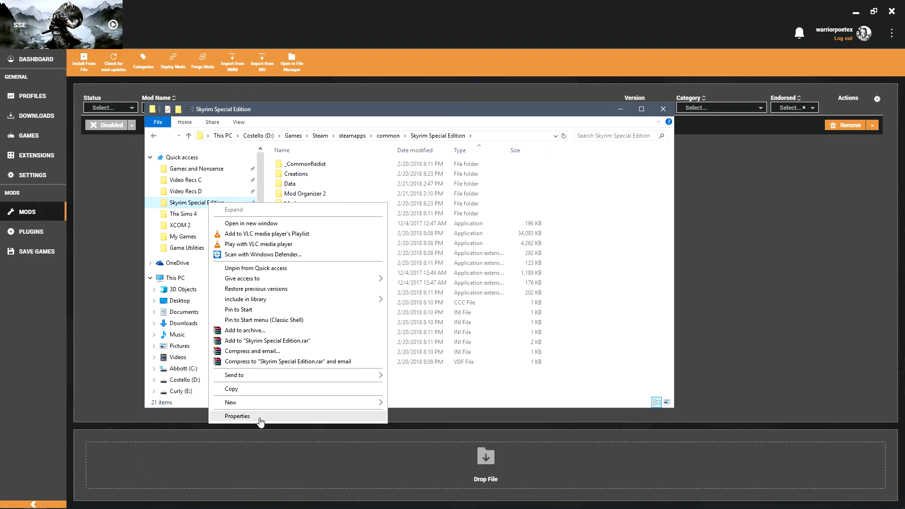
click(262, 417)
drag(375, 286, 527, 177)
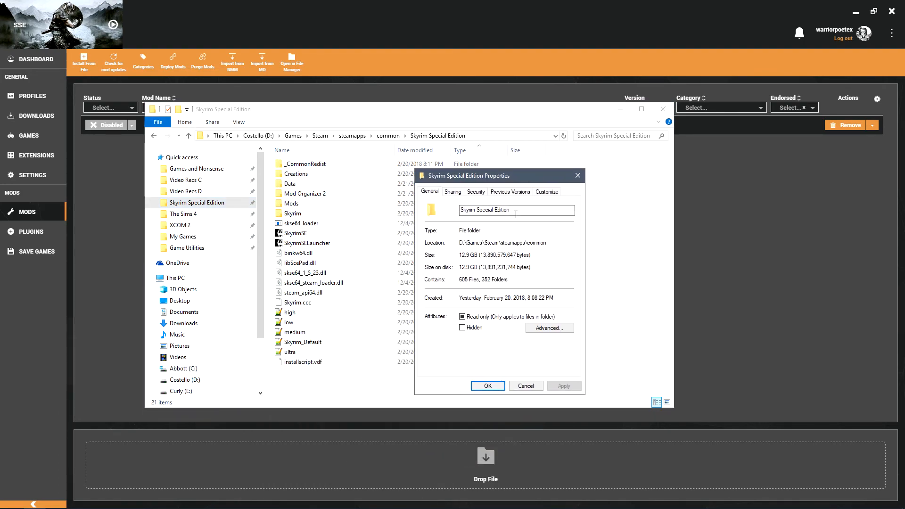
click(488, 386)
Step: Inspect the game's Data\textures\dungeons\imperial folder for leftover mod files, return to Data, and close File Explorer
double_click(297, 184)
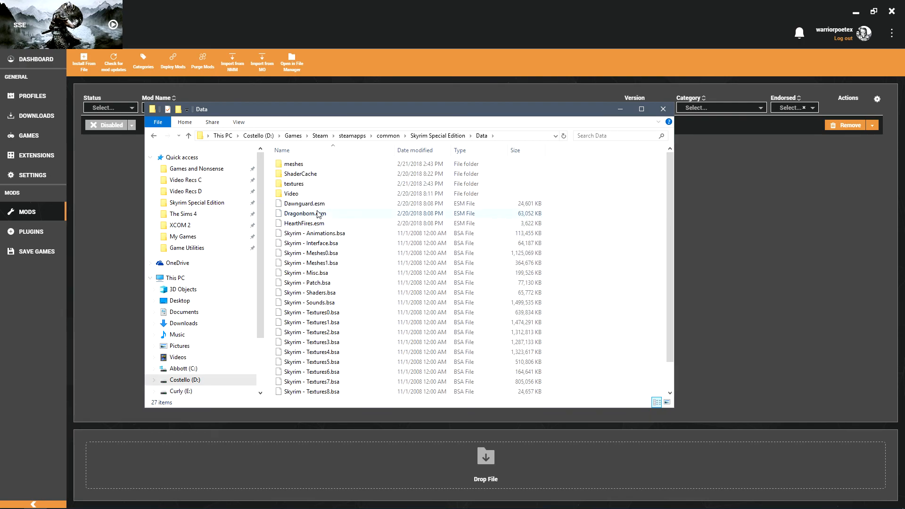
double_click(305, 184)
double_click(303, 215)
double_click(299, 193)
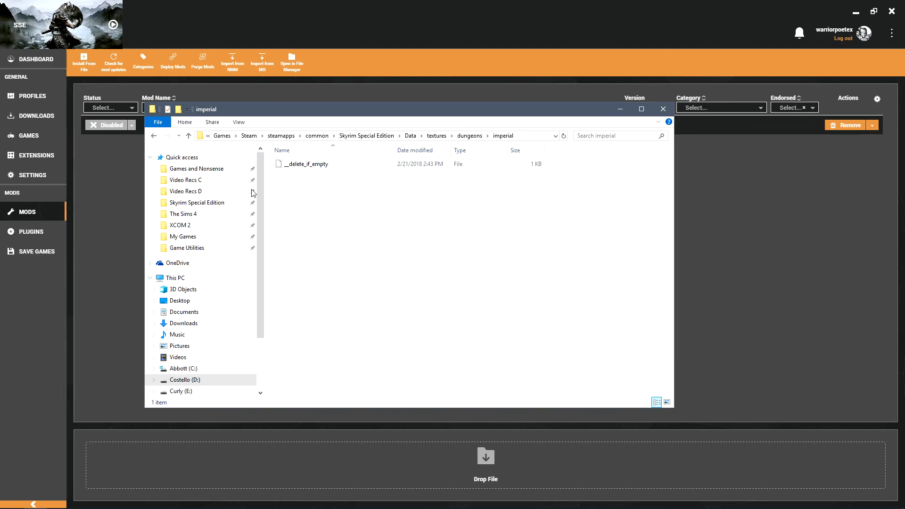
click(153, 137)
double_click(152, 137)
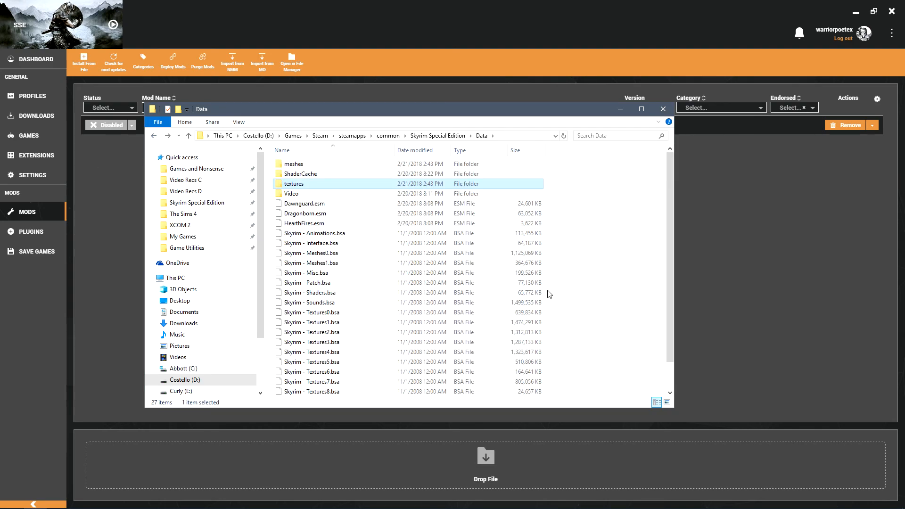
click(665, 110)
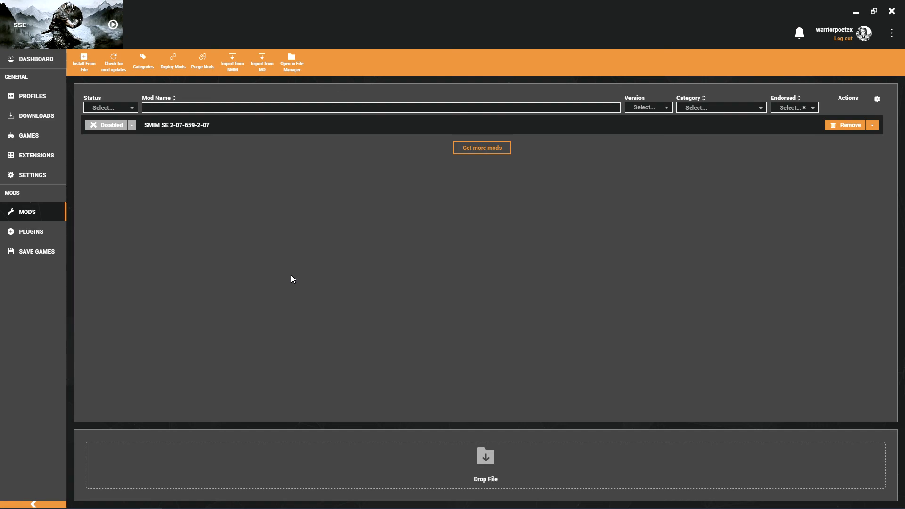
Step: Purge the deployed mods in Vortex and inspect the Skyrim Special Edition Data folder in File Explorer for leftover mod folders
click(207, 65)
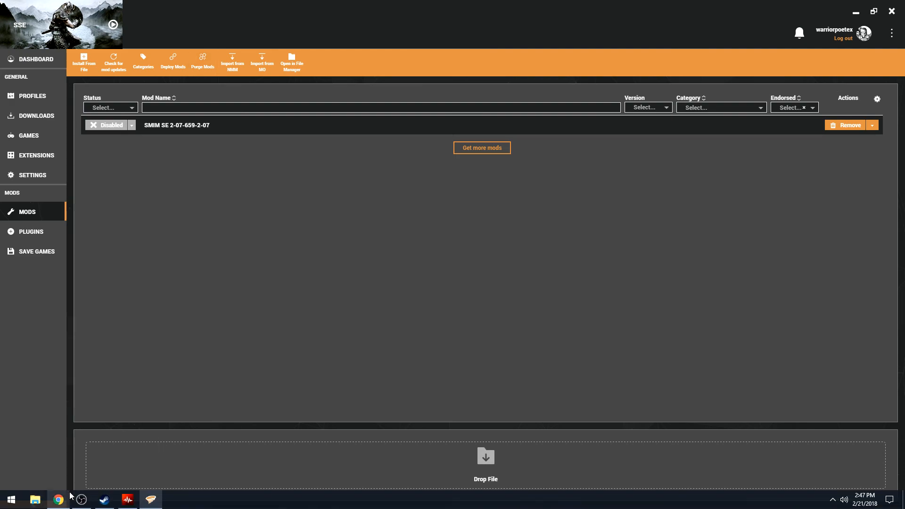
click(59, 499)
click(222, 206)
double_click(312, 186)
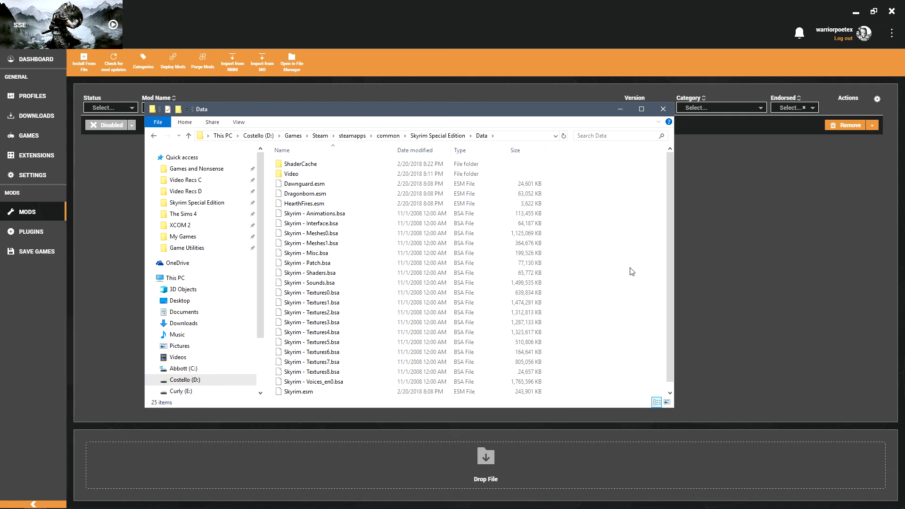
click(662, 109)
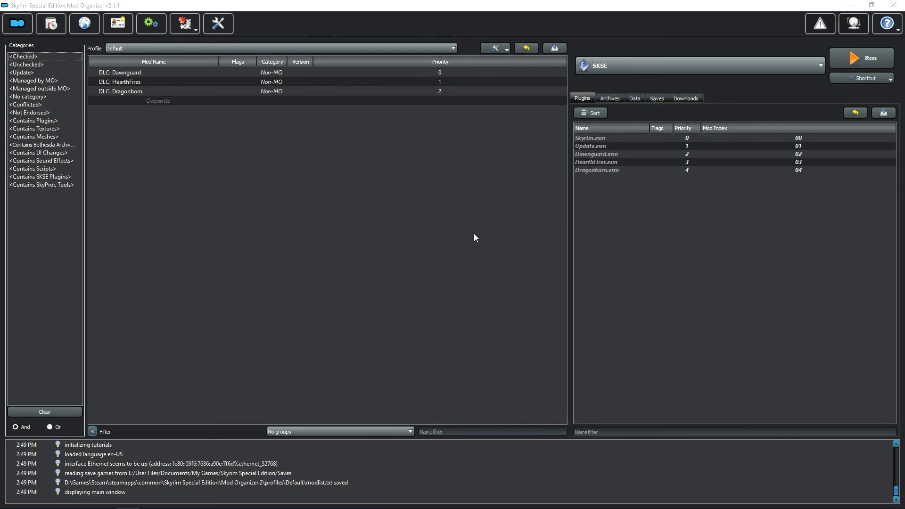
click(11, 500)
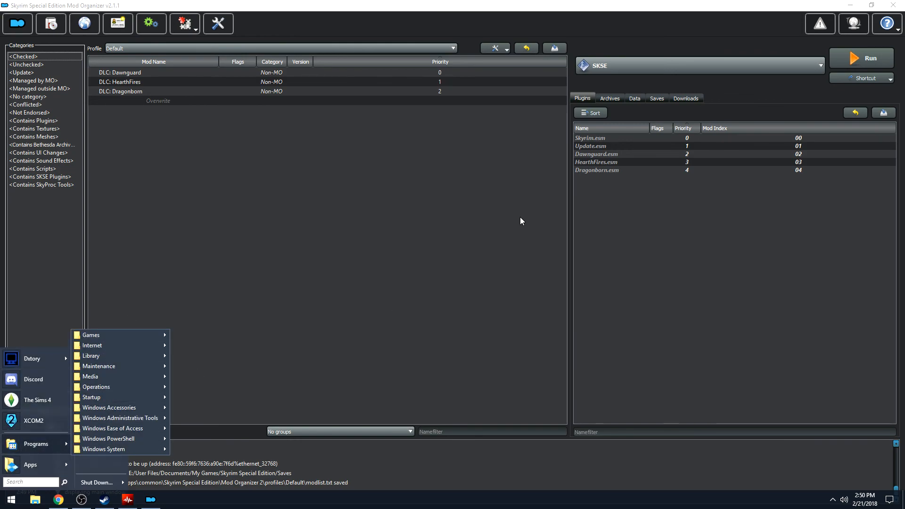
click(437, 265)
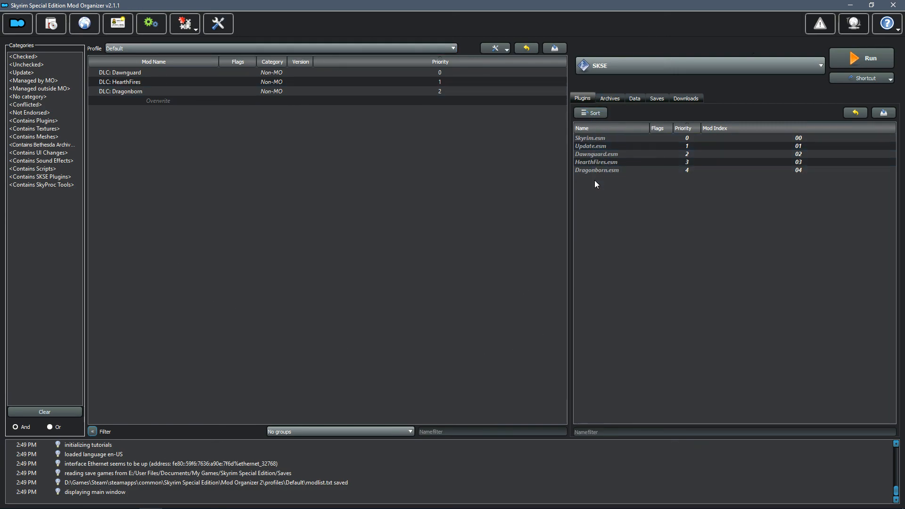
Step: Review the archives, data files, saves and downloads in Mod Organizer, and return to the plugin list
click(616, 99)
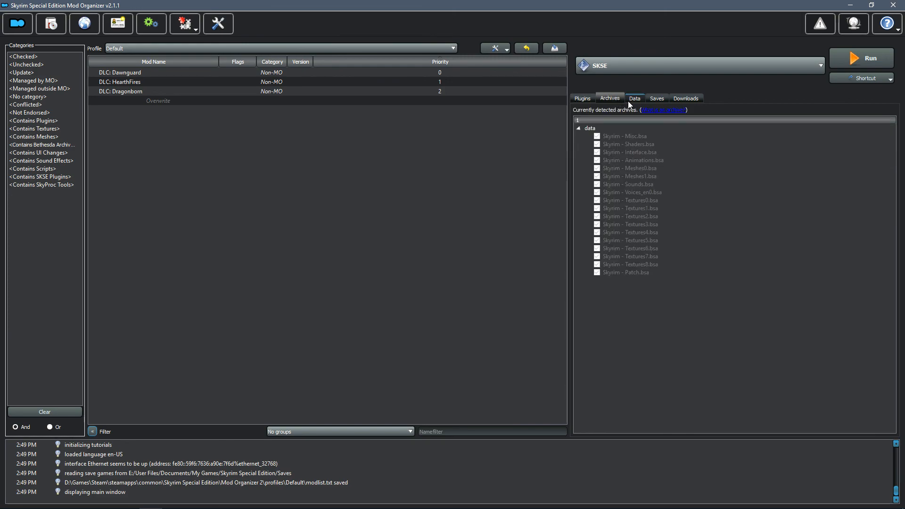
click(637, 98)
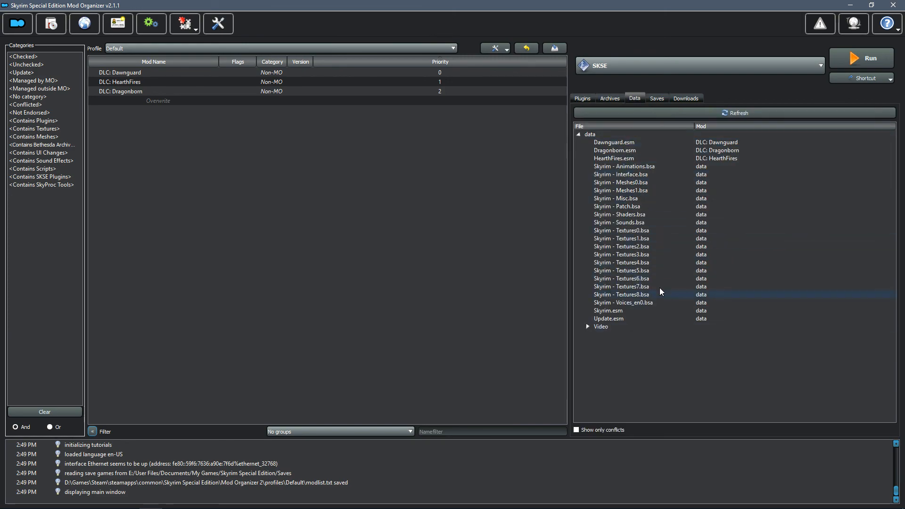
click(663, 98)
click(673, 99)
click(582, 99)
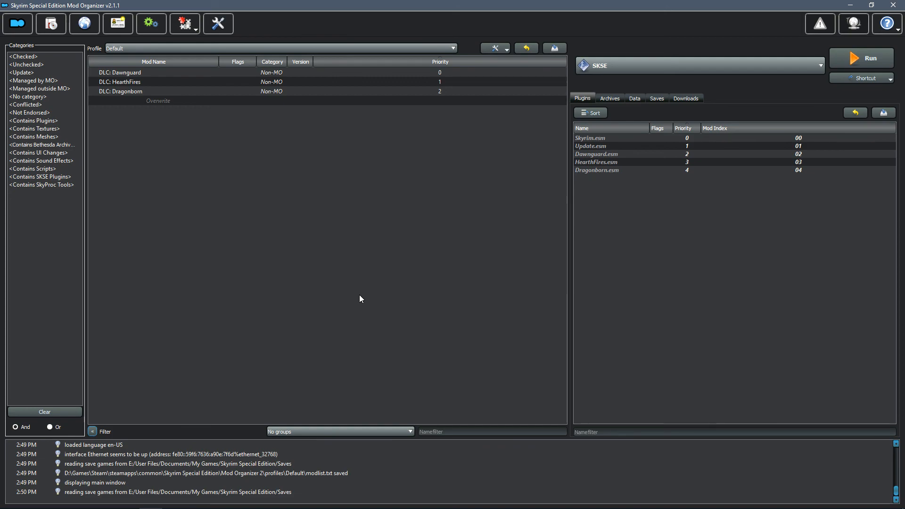
Step: Install the Static Mesh Improvement Mod from the SMIM SE 2-07-659-2-07 archive in the Downloads folder
click(57, 26)
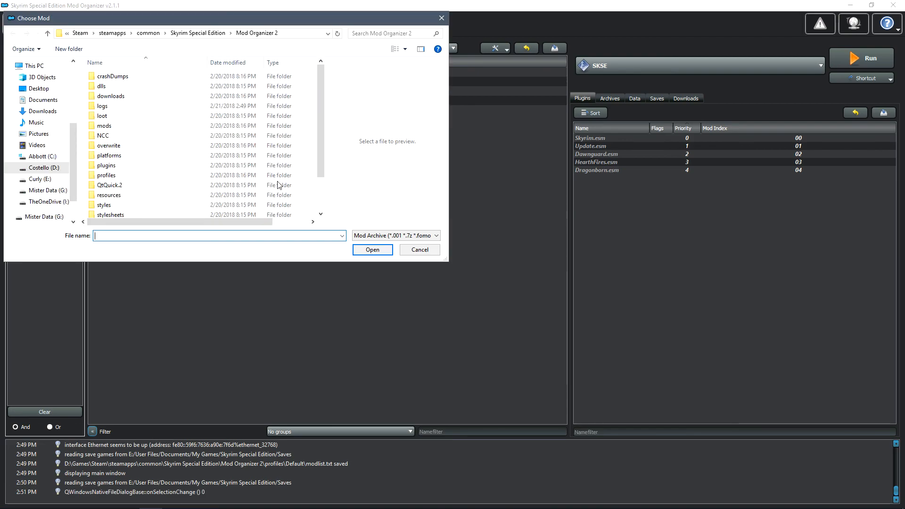
click(42, 111)
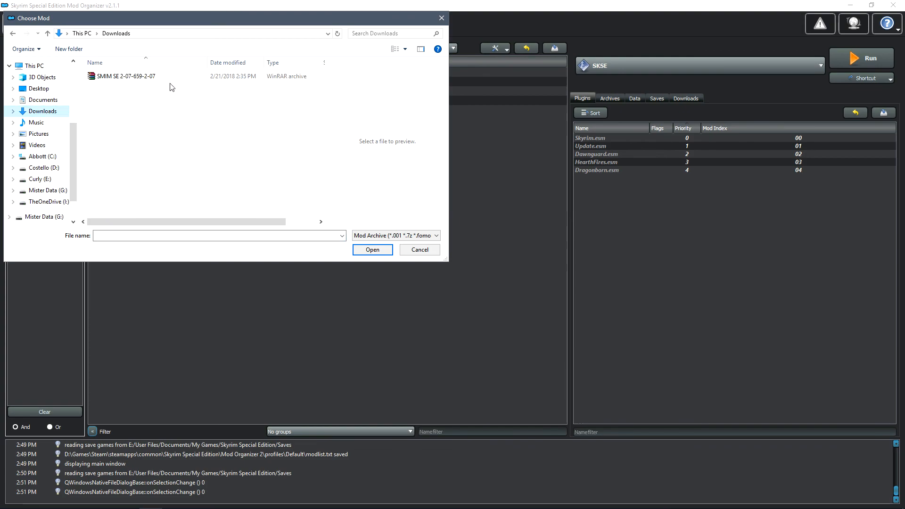
click(116, 79)
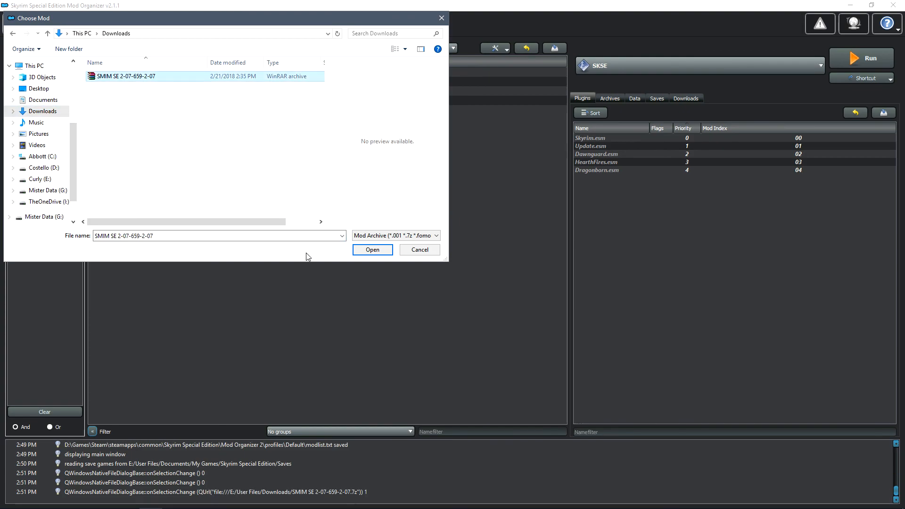
click(385, 252)
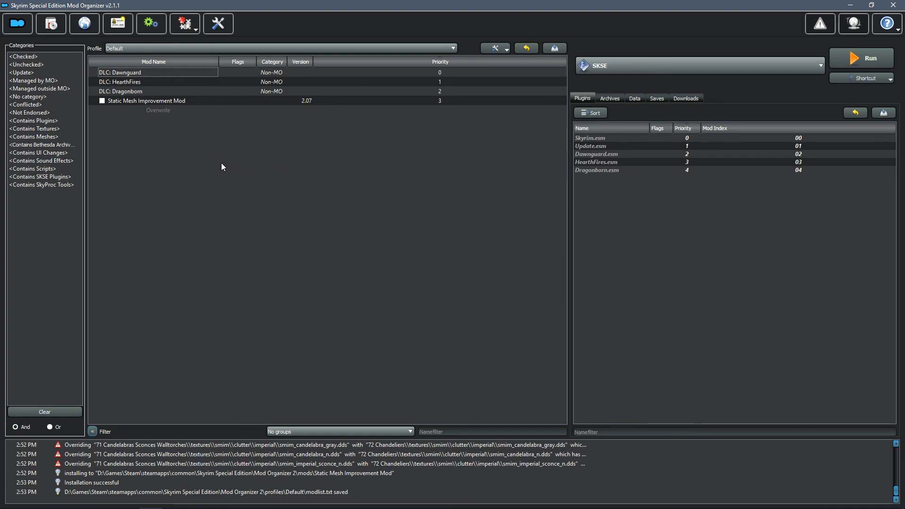
Step: Inspect the Static Mesh Improvement Mod's folder in File Explorer, and go up through Mod Organizer 2 to the Skyrim Special Edition folder
right_click(184, 100)
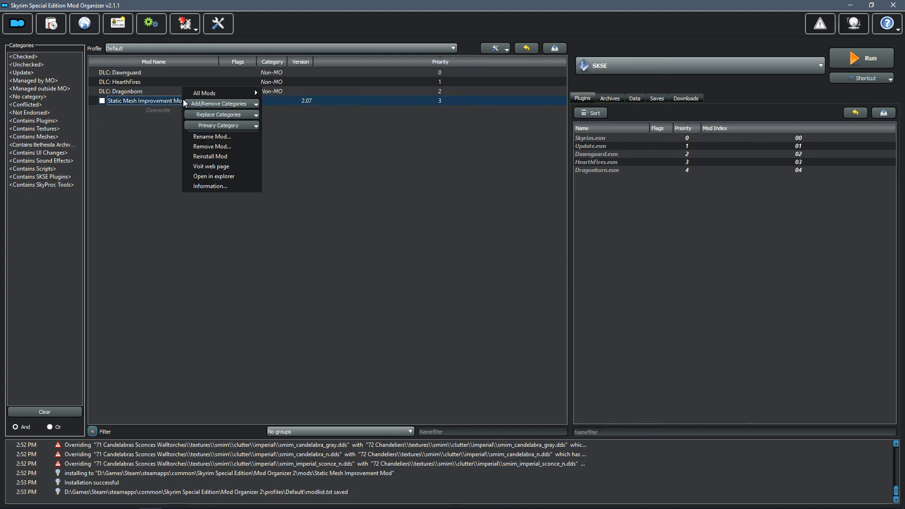
click(227, 178)
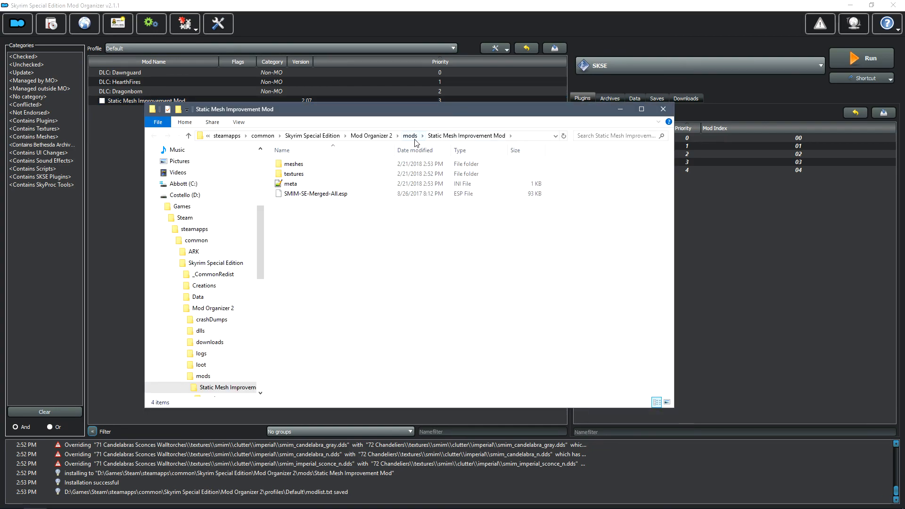
click(372, 136)
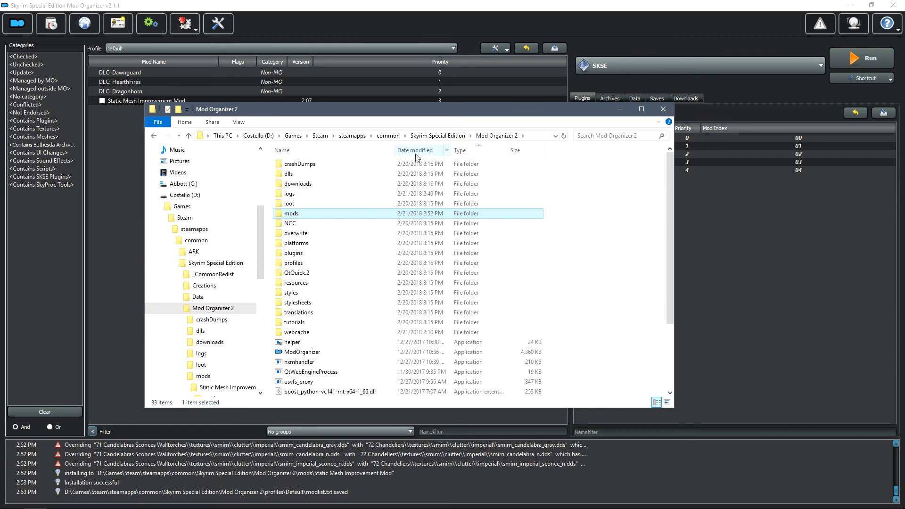
click(433, 137)
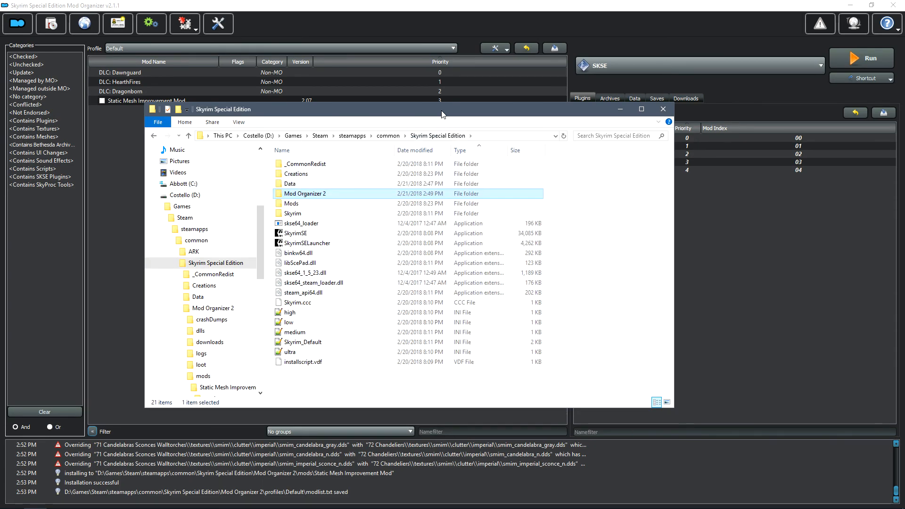
drag(445, 110, 493, 102)
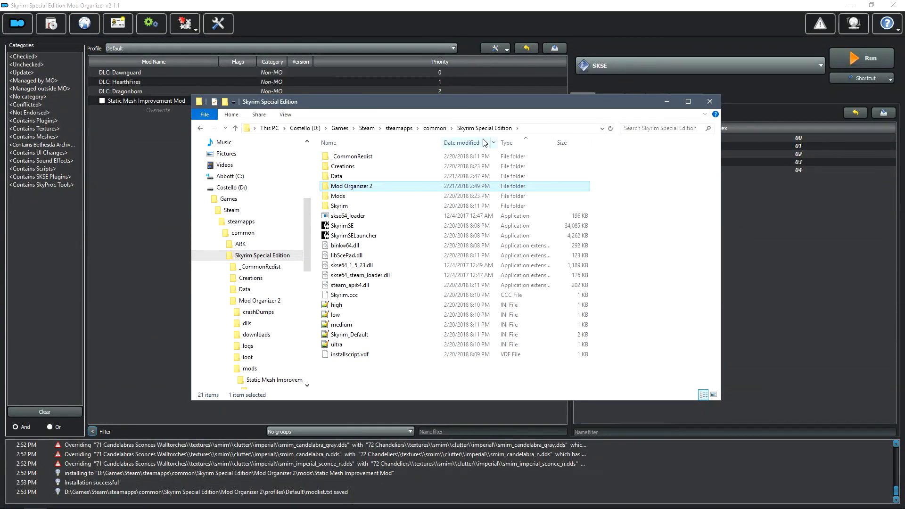
Step: Check the properties of the pinned Skyrim Special Edition folder to see its size on disk, and close them
click(201, 188)
scroll(236, 199, up, 5)
right_click(249, 196)
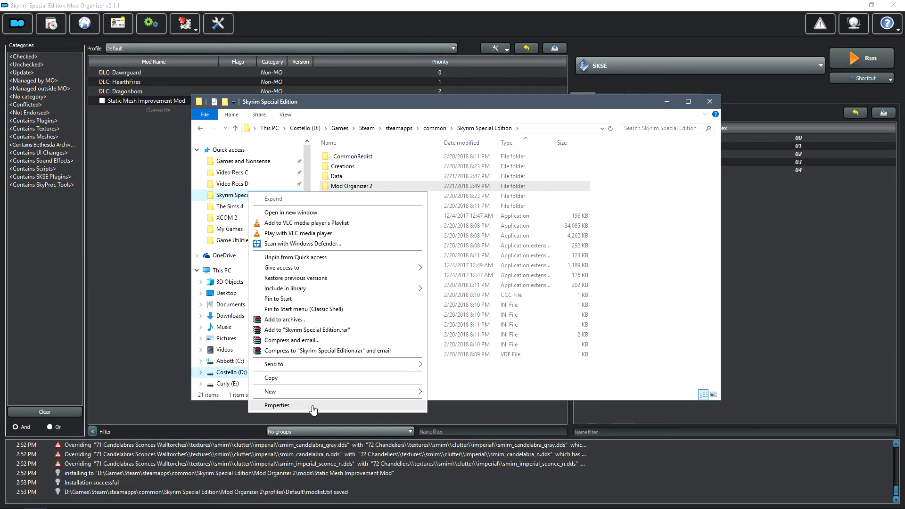
click(273, 400)
drag(427, 288, 593, 157)
click(555, 364)
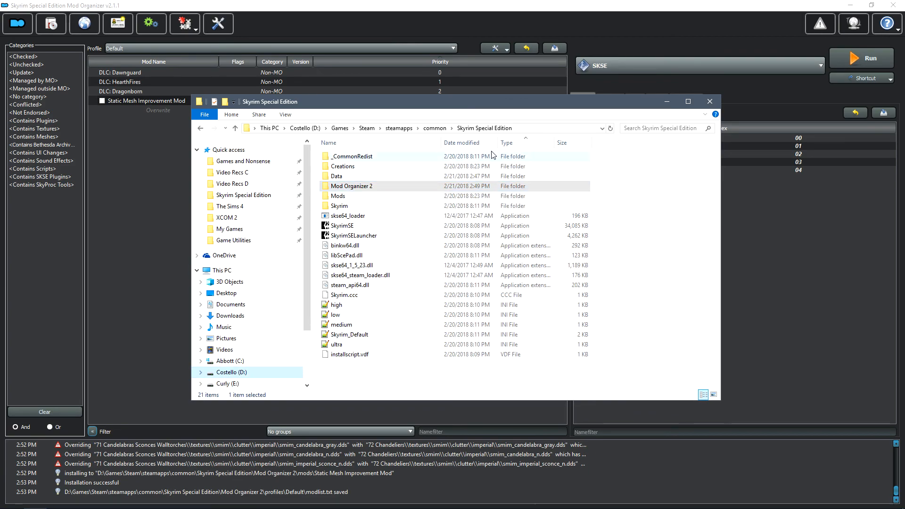
Step: Inspect the mods folder inside Mod Organizer 2, and return to the Skyrim Special Edition folder
click(477, 134)
drag(514, 107, 530, 88)
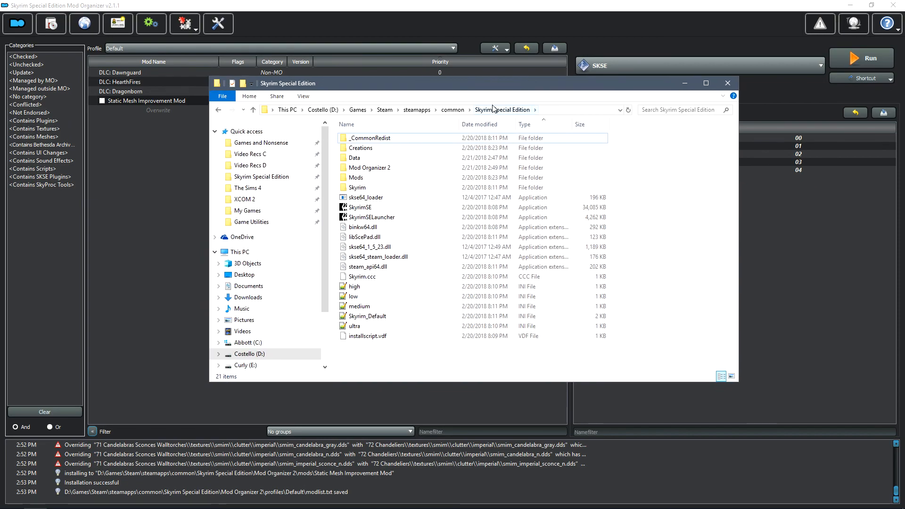
click(386, 168)
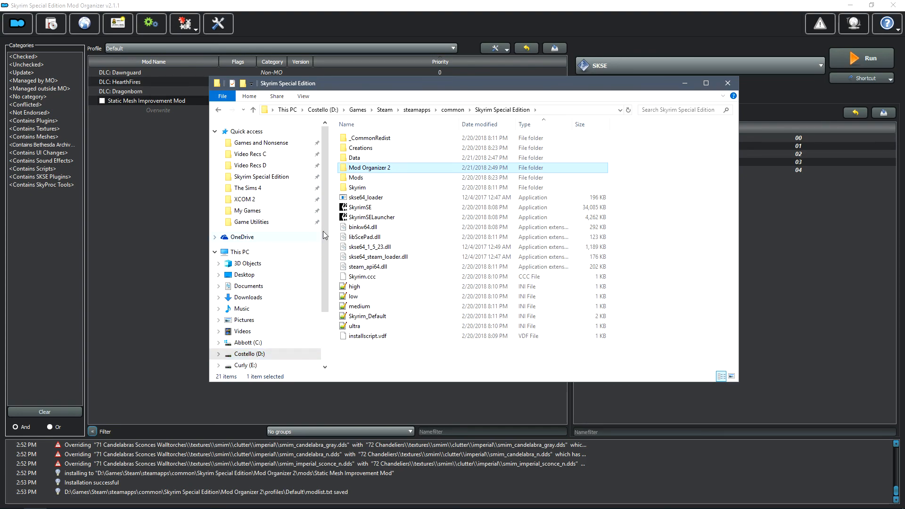
double_click(386, 171)
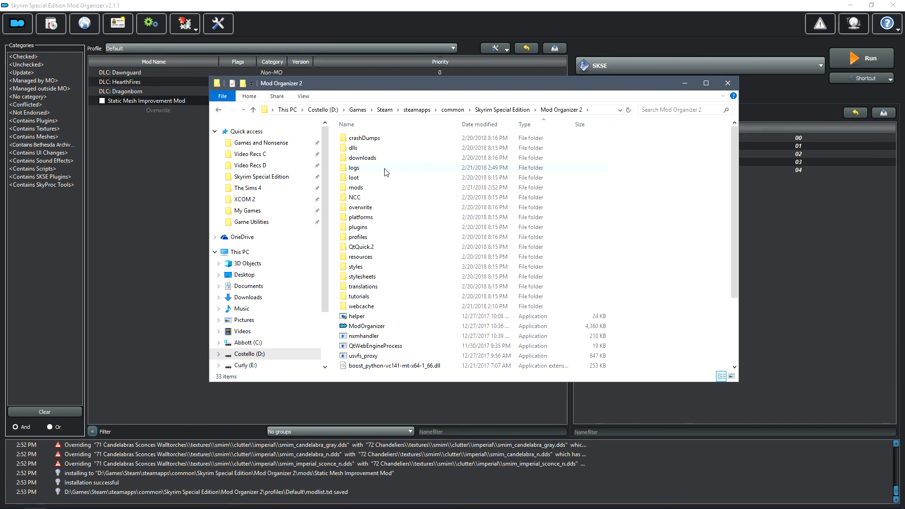
double_click(365, 188)
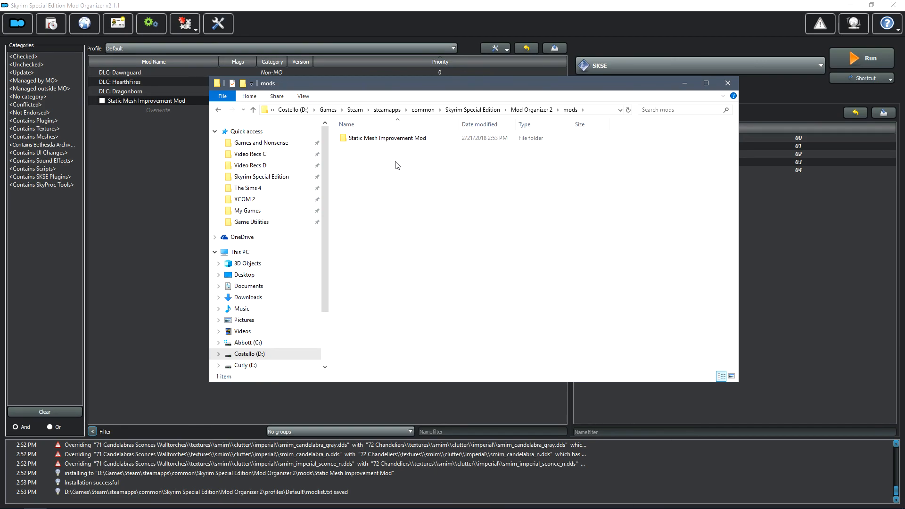
click(218, 110)
click(218, 109)
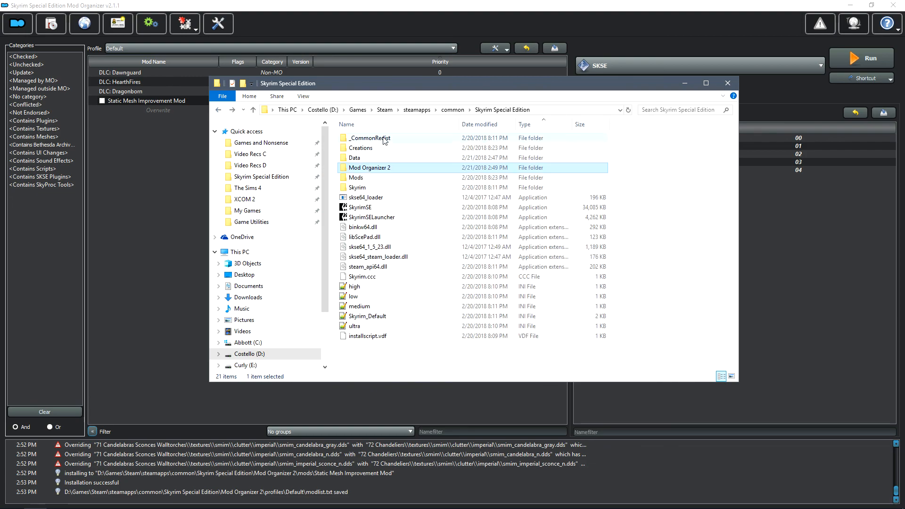
Step: Inspect the downloads folder inside Mod Organizer 2, return to the game folder, and close File Explorer
double_click(371, 169)
click(379, 159)
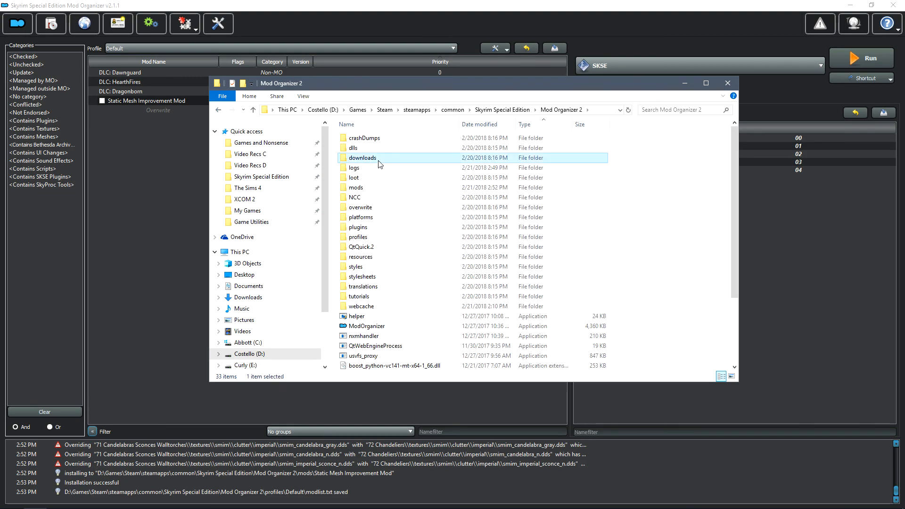
double_click(379, 162)
click(220, 112)
click(219, 111)
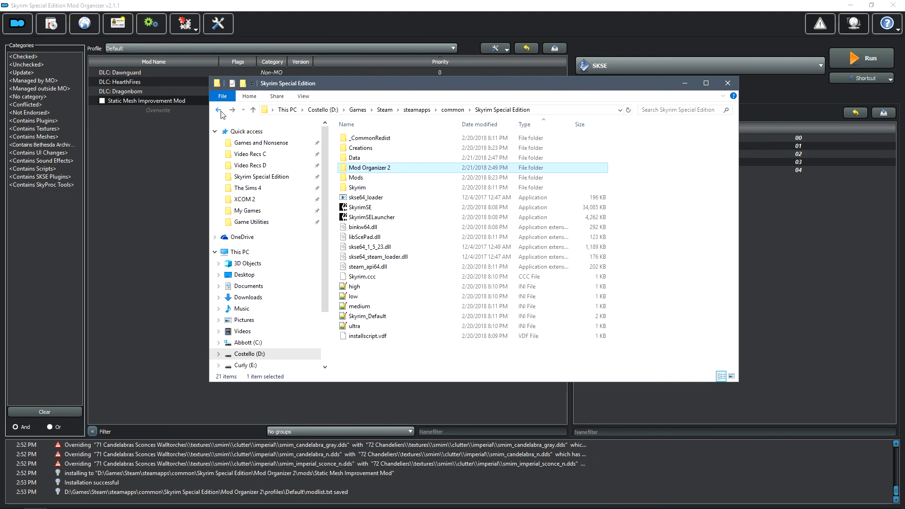
click(728, 83)
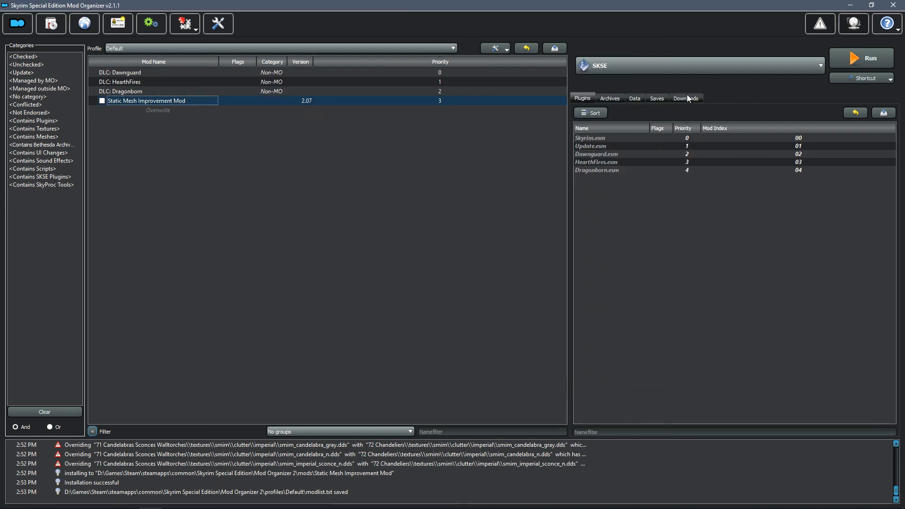
Step: Review the base, downloads, mods, caches, profiles and overwrite directory paths in Mod Organizer's settings, and close the settings
click(211, 30)
click(360, 162)
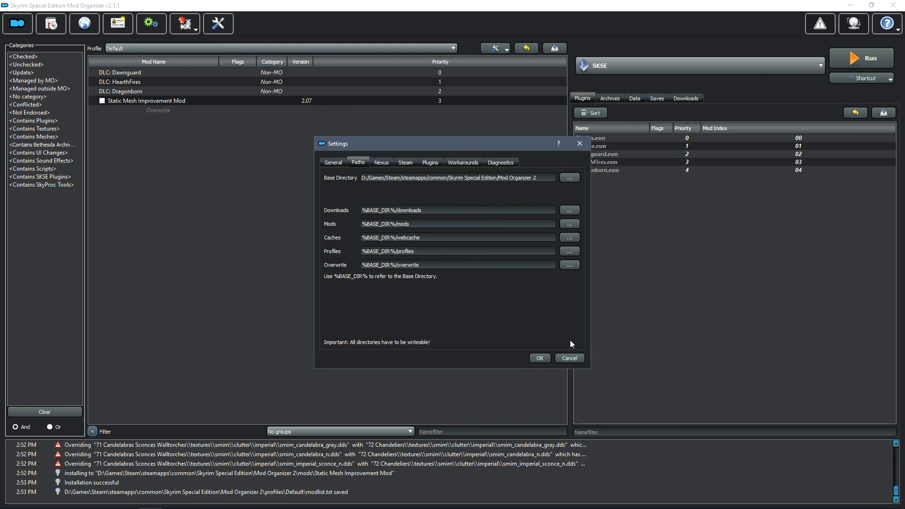
click(543, 358)
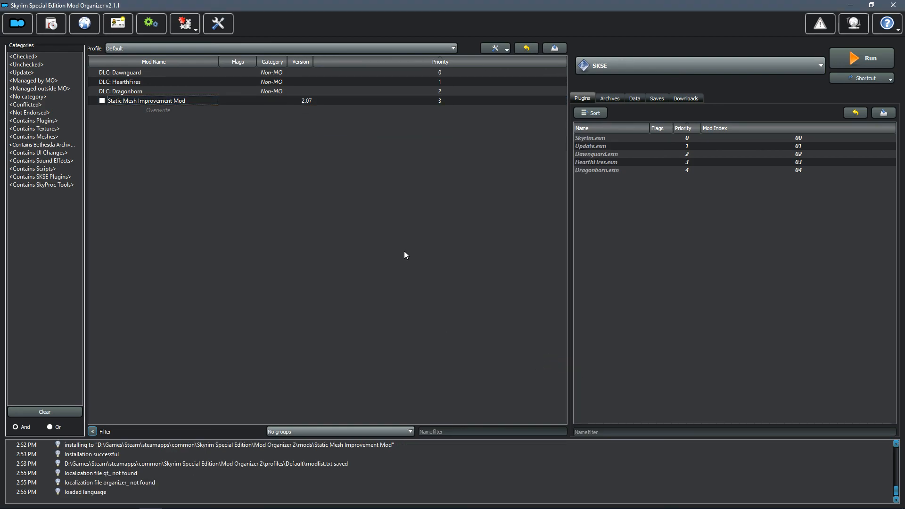
Step: Reopen the Static Mesh Improvement Mod's folder in File Explorer to examine its contents, and close it
right_click(171, 105)
click(212, 188)
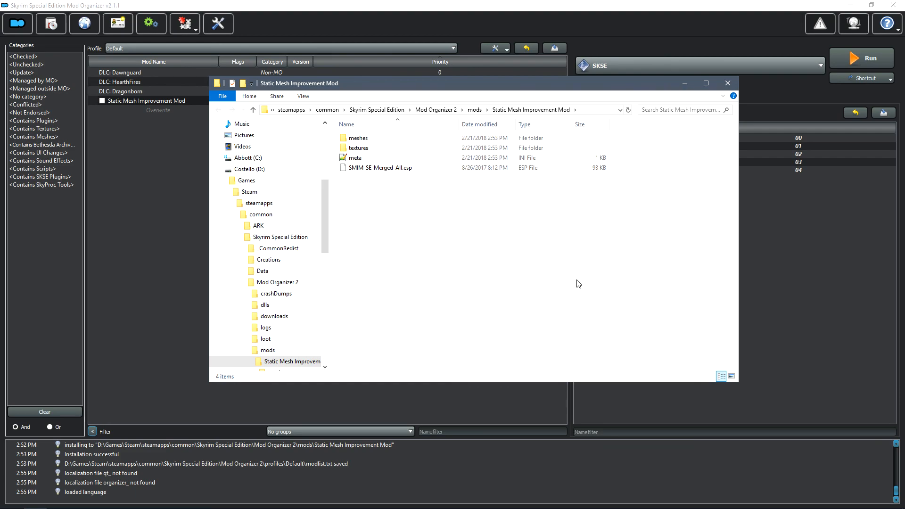
click(728, 83)
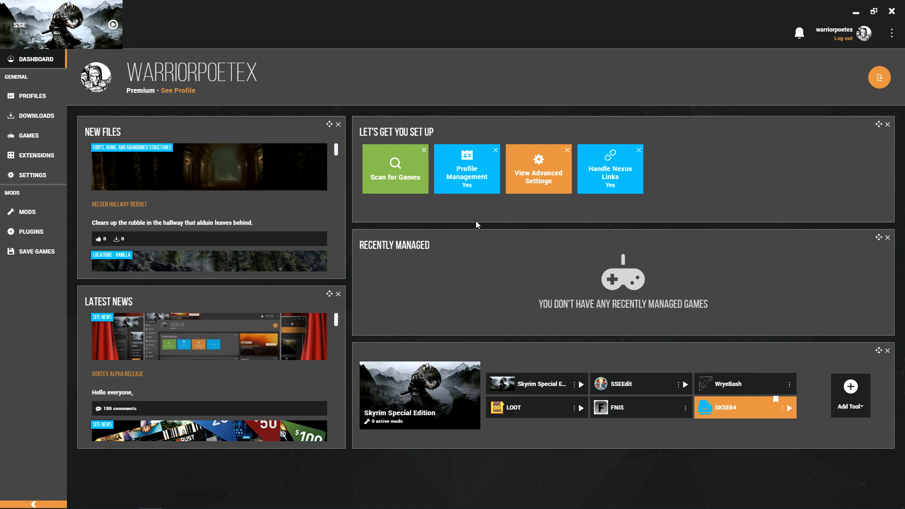
click(28, 113)
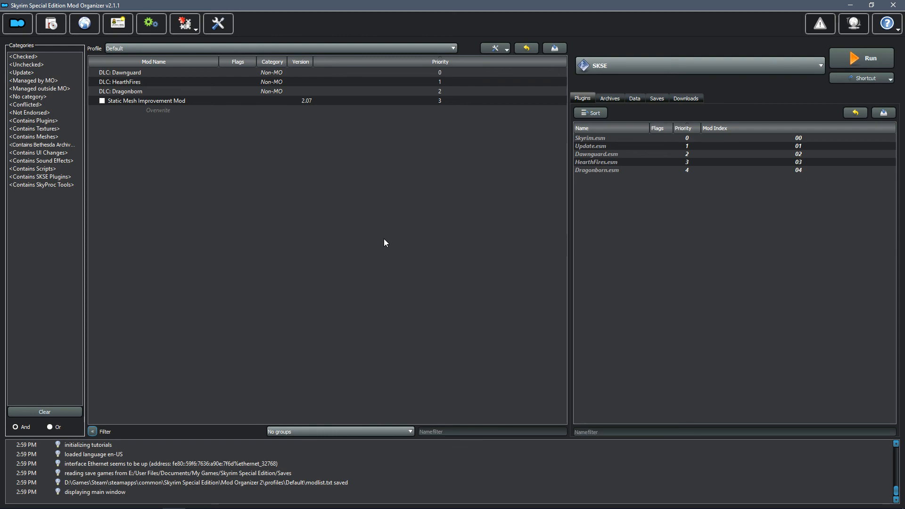
click(288, 252)
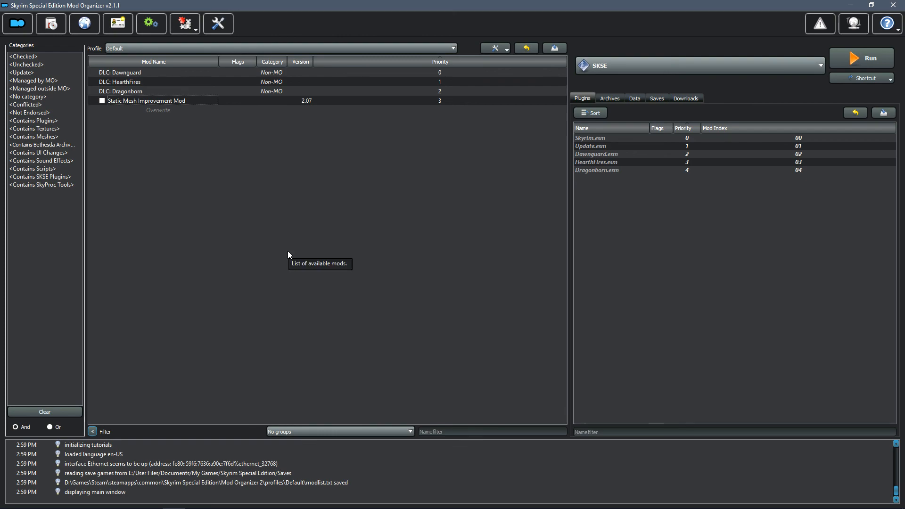